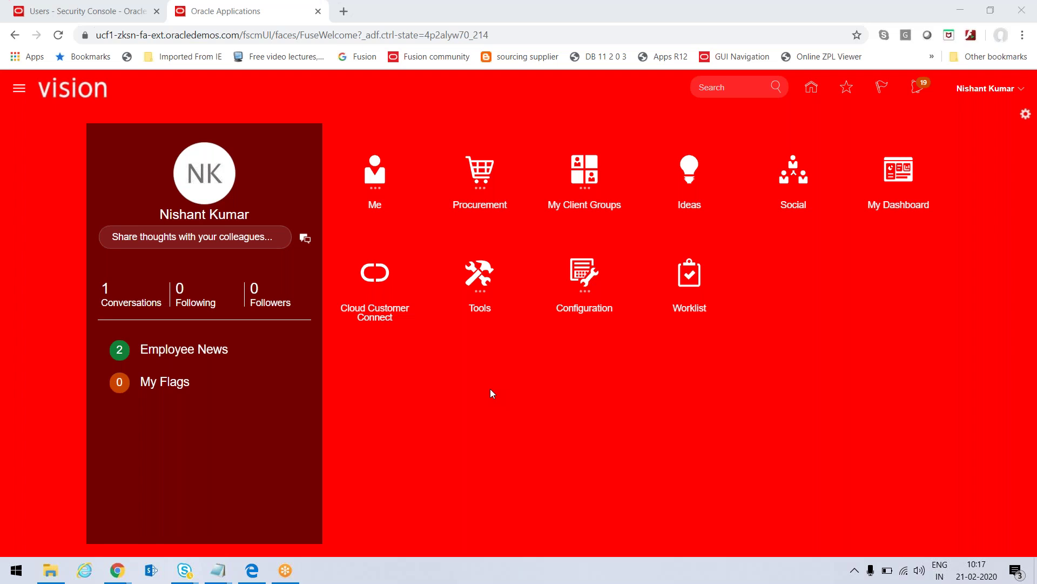
# - Search My Receipts for items due in the last 7 days
pyautogui.click(481, 182)
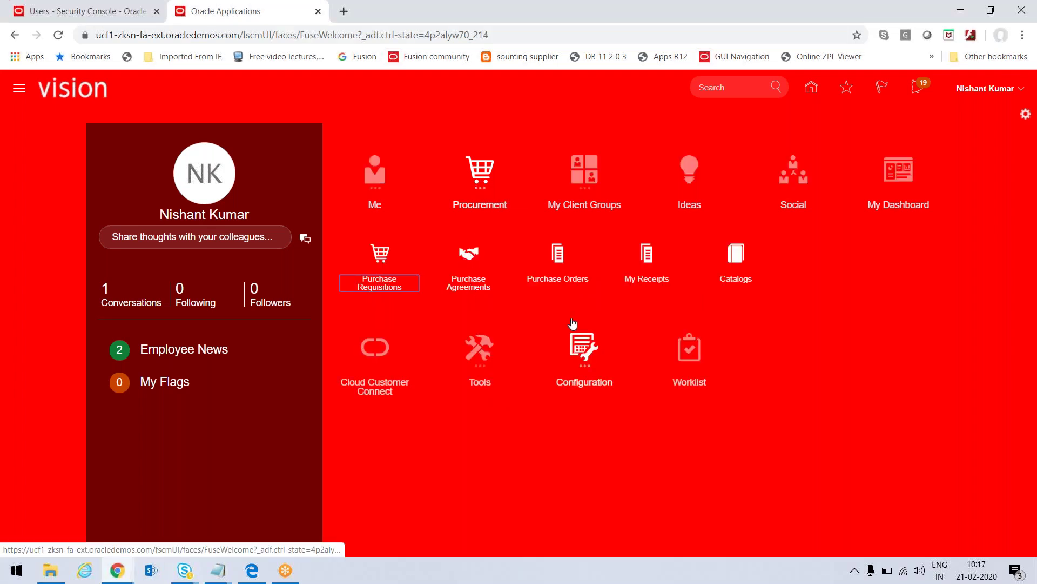
pyautogui.click(650, 264)
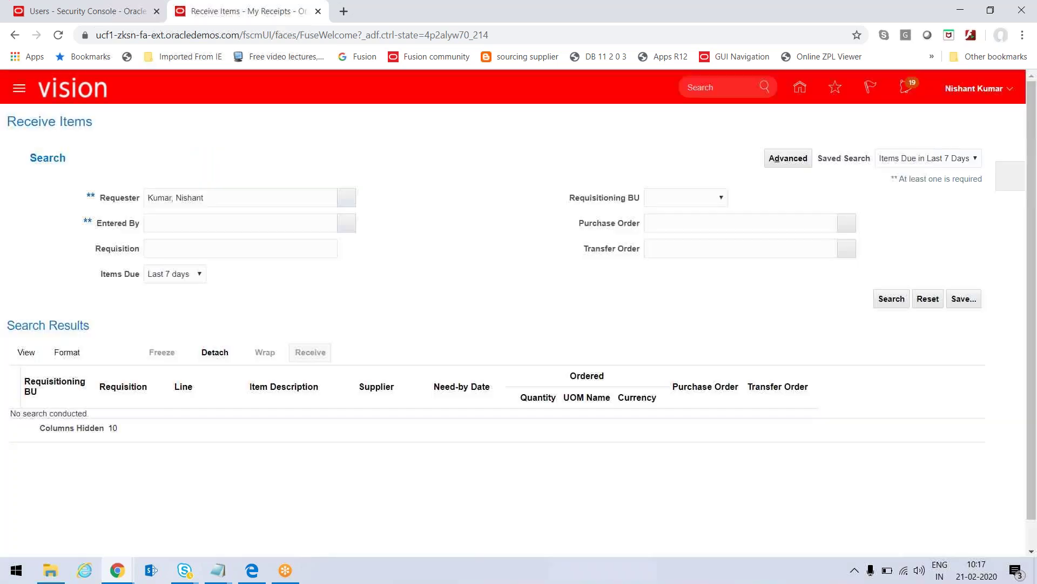
pyautogui.click(199, 275)
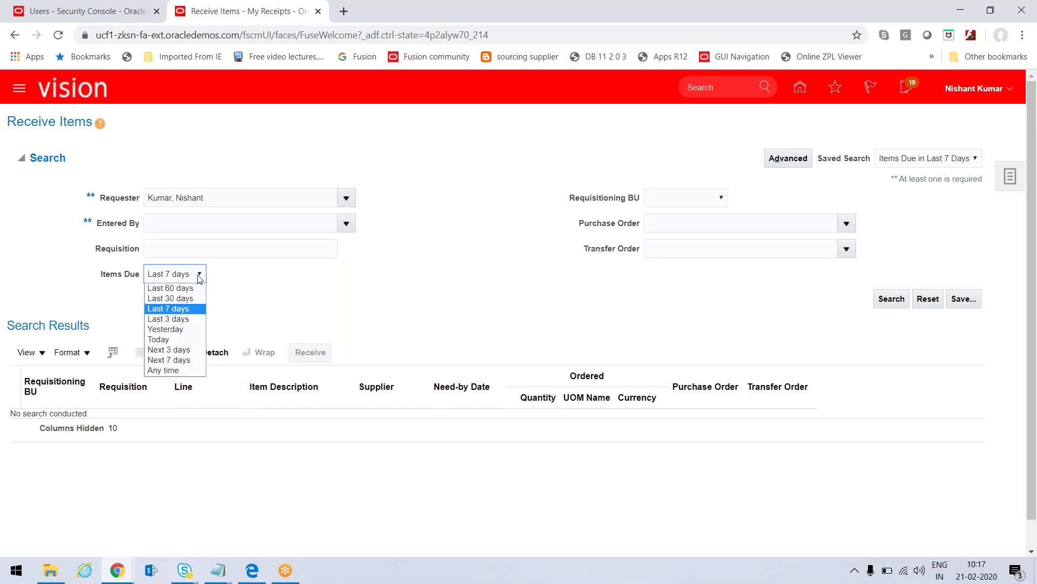
pyautogui.click(316, 284)
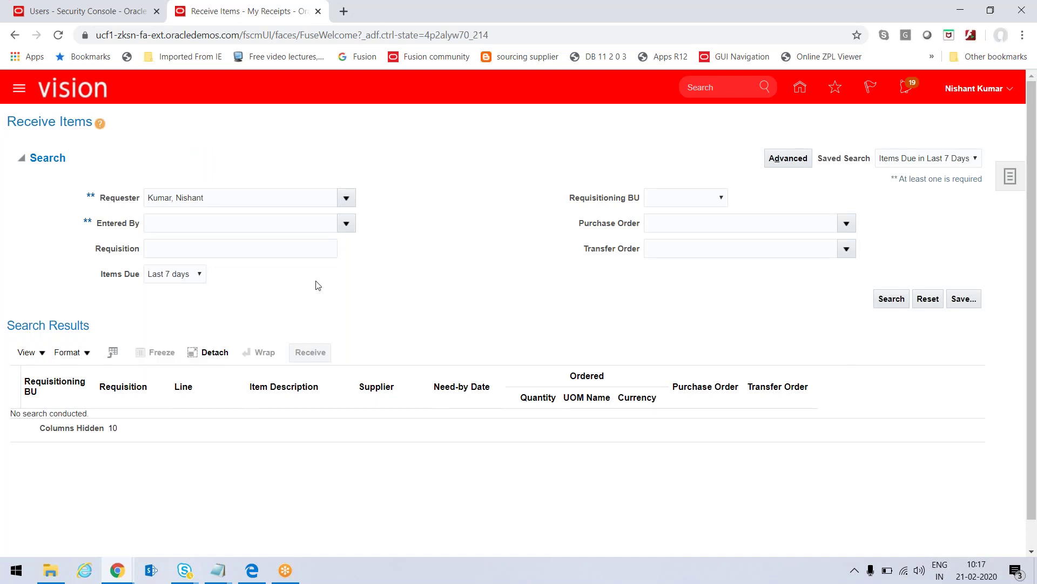
pyautogui.click(892, 298)
# - Go back home and reach Manage Orders through the Purchase Orders tasks panel
pyautogui.click(799, 90)
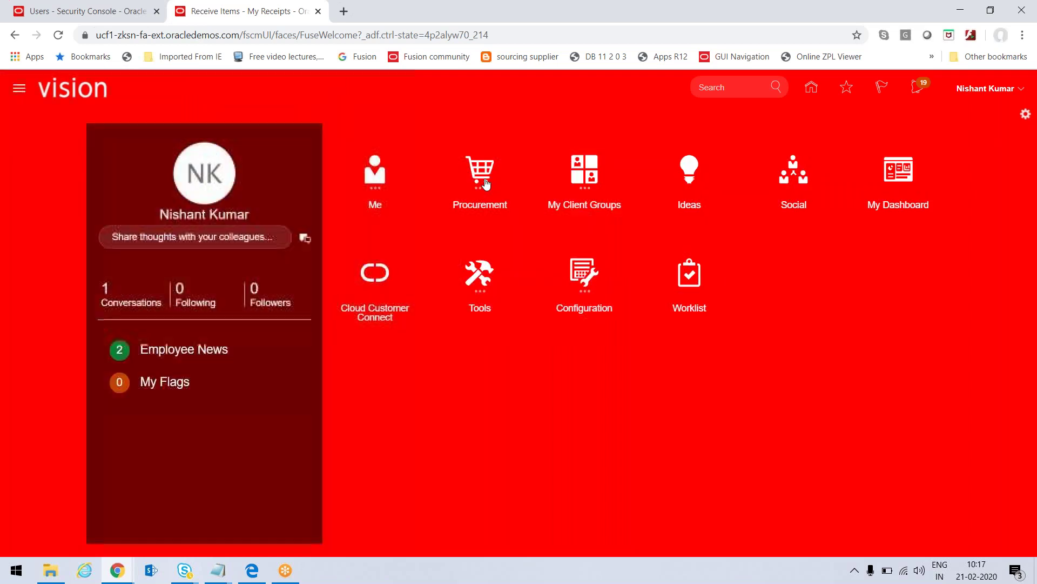
pyautogui.click(485, 184)
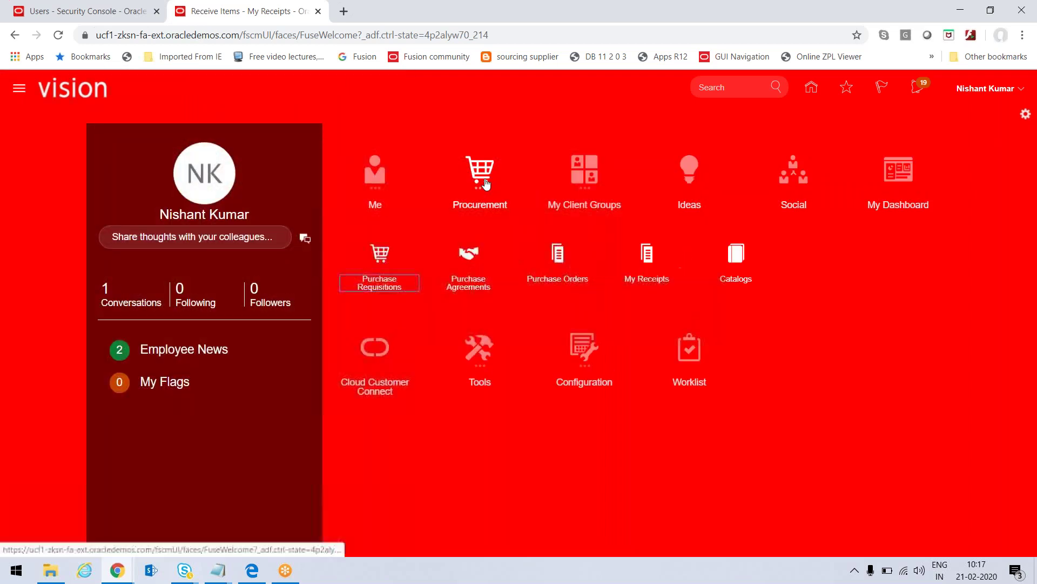
pyautogui.click(556, 271)
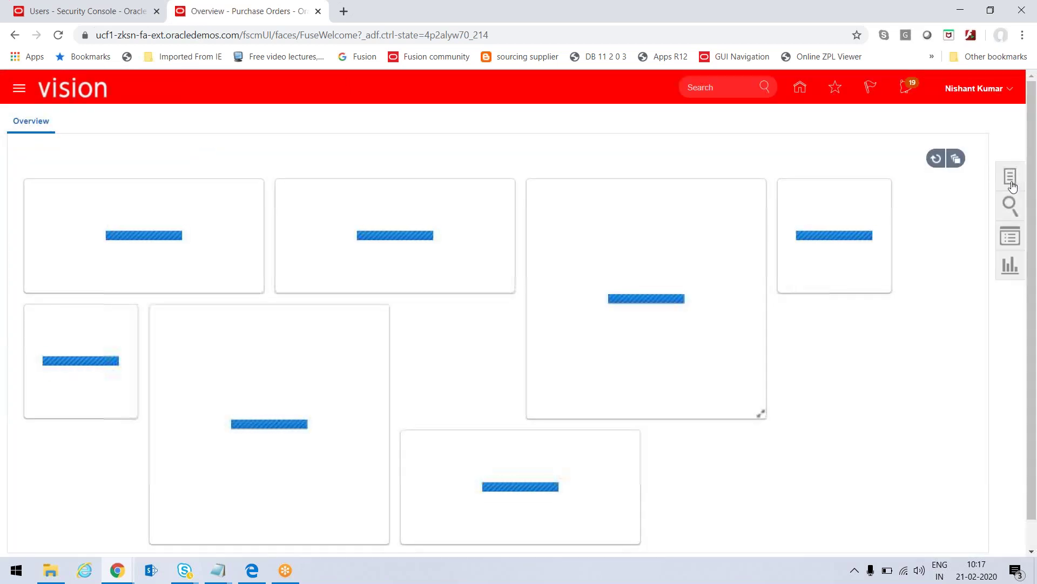
pyautogui.click(1010, 176)
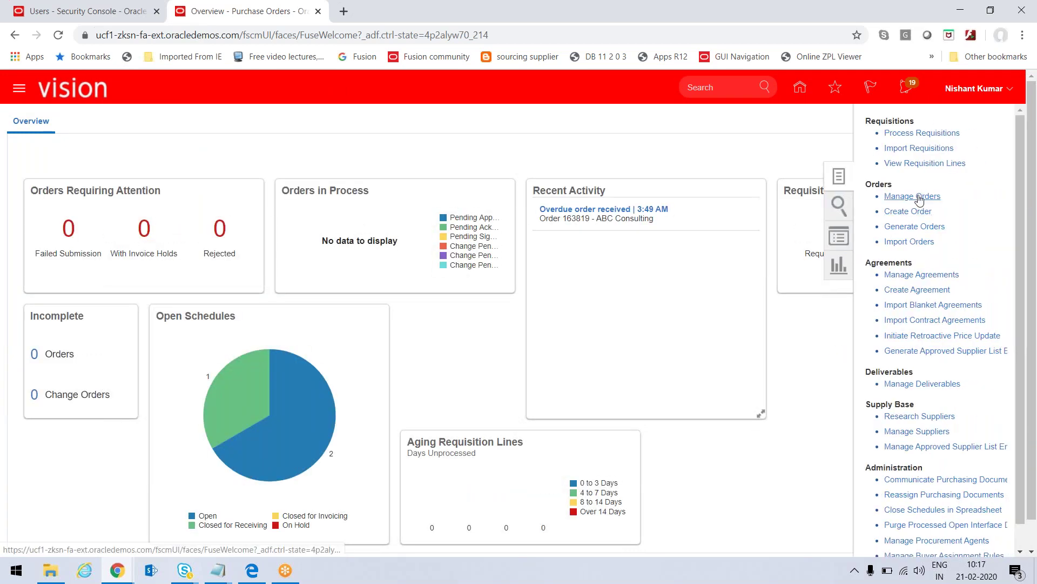
pyautogui.click(918, 197)
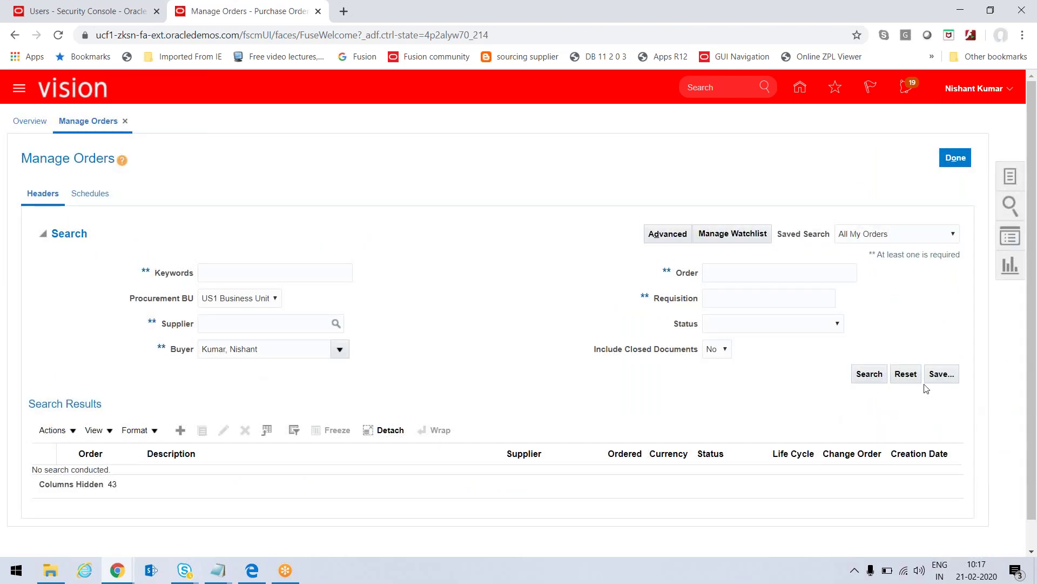
# - Search all orders and open purchase order 163818 from ABC Consulting
pyautogui.click(869, 378)
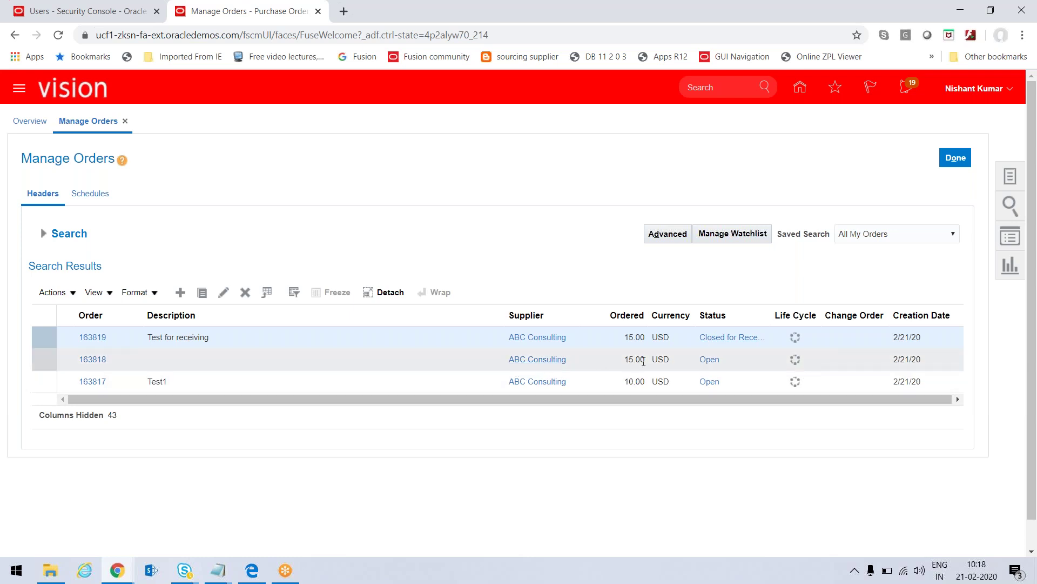
pyautogui.click(248, 358)
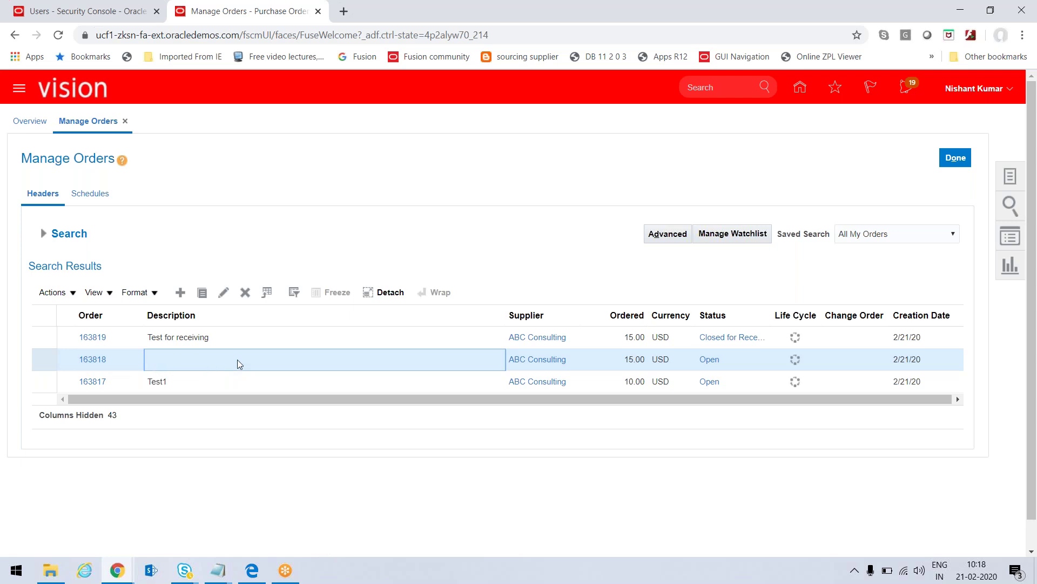
pyautogui.click(92, 358)
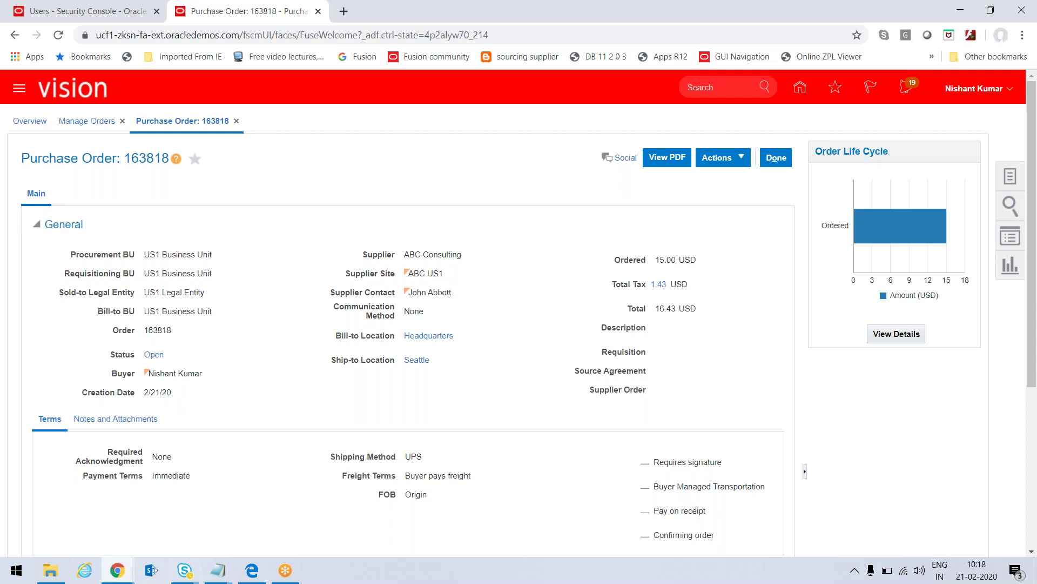
# - Show order 163818's schedules and view schedule 1 details for Test item 1
pyautogui.scroll(-5, 310, 404)
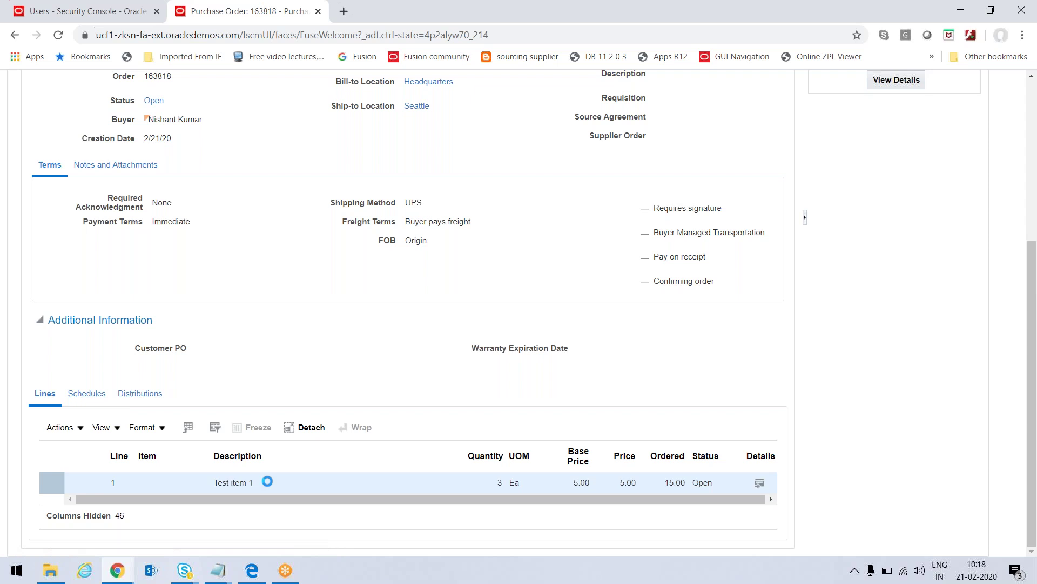
pyautogui.click(76, 430)
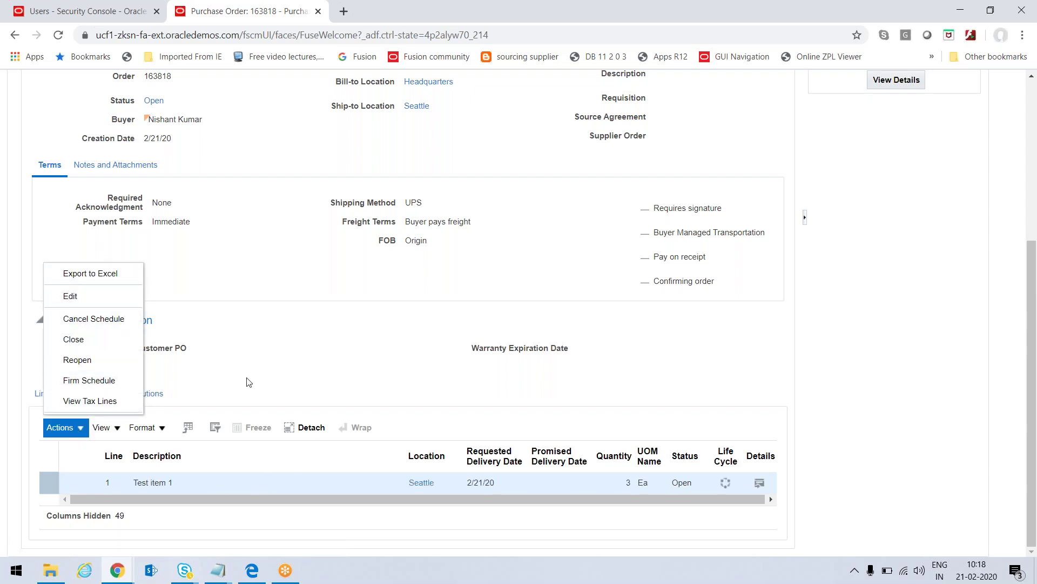
pyautogui.click(300, 356)
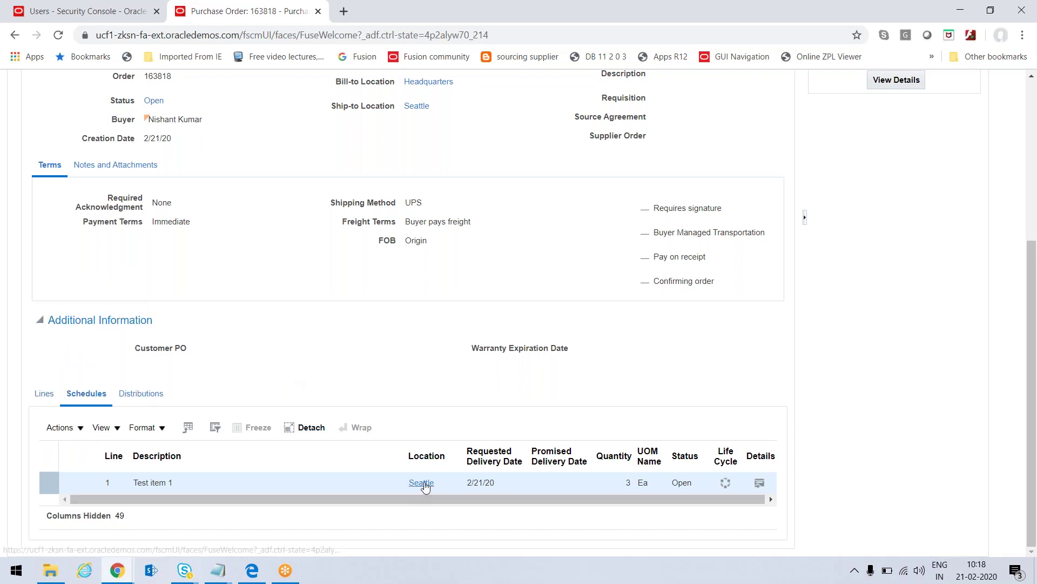
pyautogui.click(463, 498)
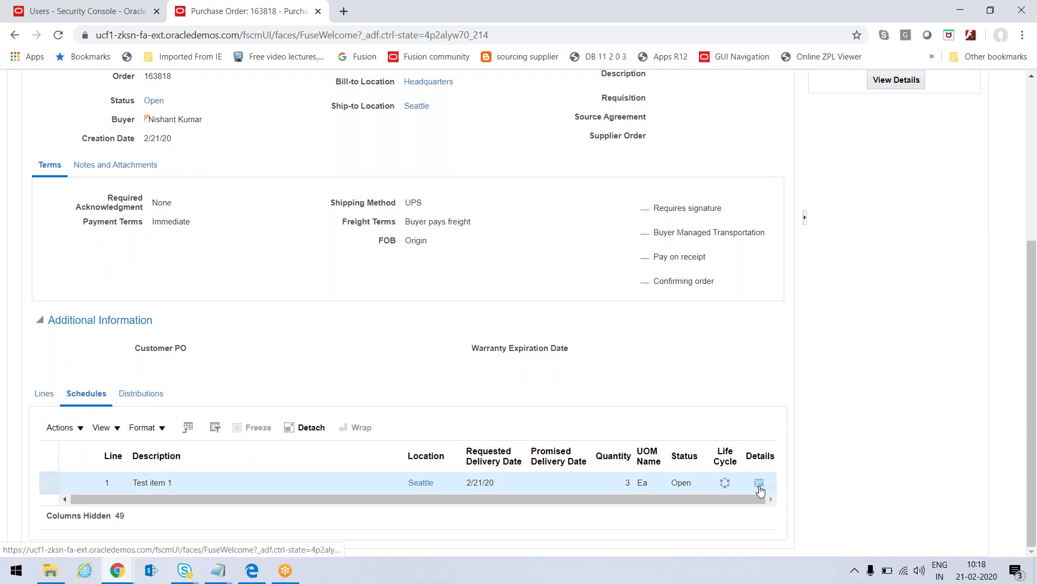
pyautogui.click(760, 483)
pyautogui.doubleClick(596, 394)
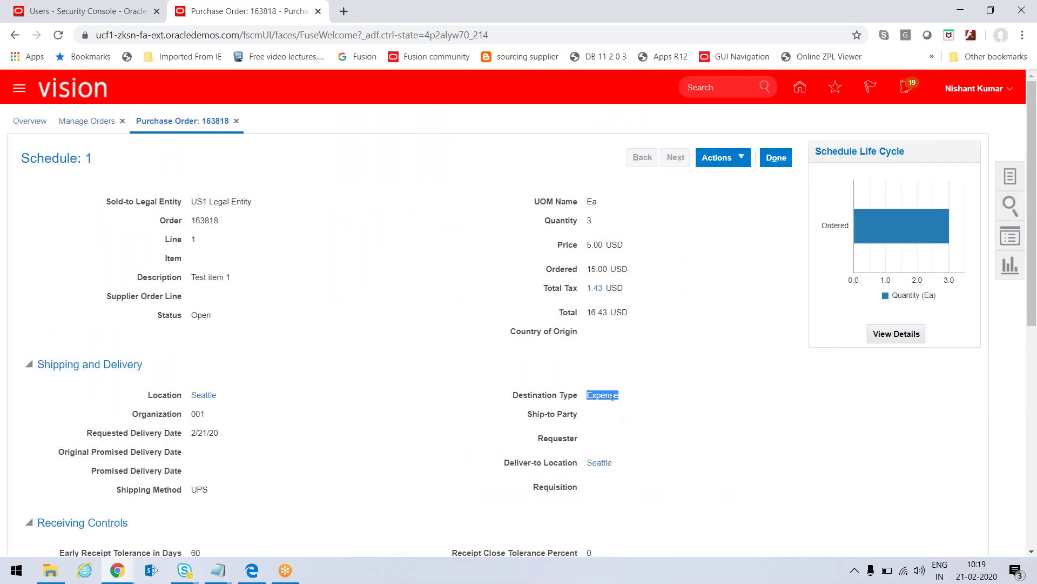
pyautogui.click(649, 407)
pyautogui.scroll(-4, 648, 406)
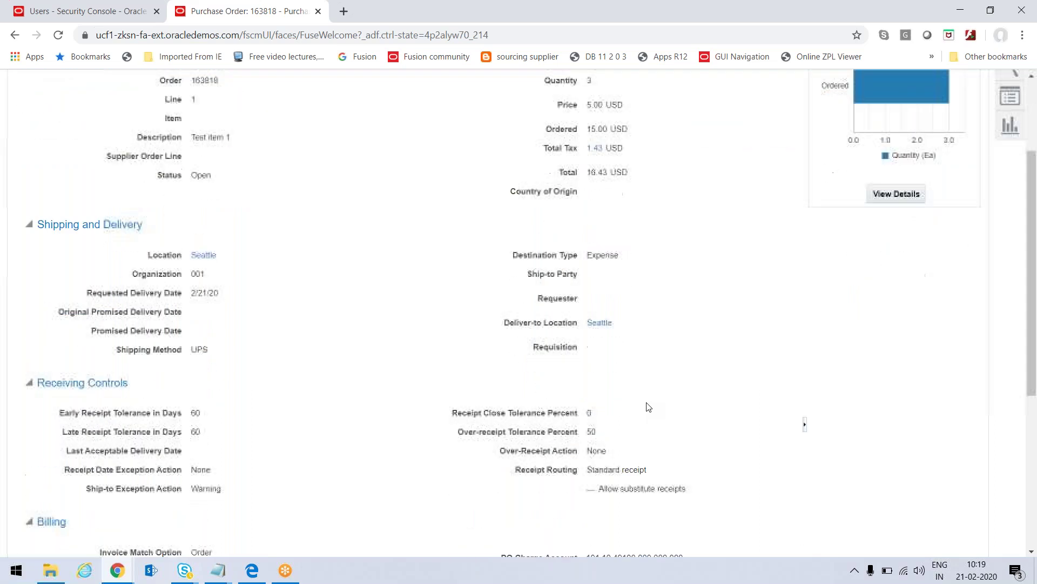
pyautogui.scroll(-2, 378, 403)
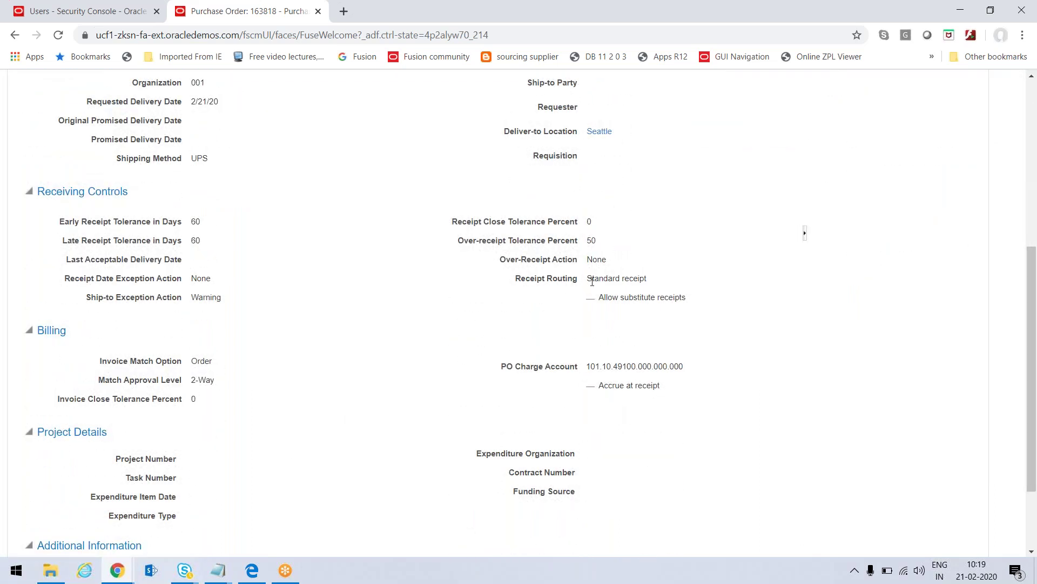
pyautogui.moveTo(588, 279); pyautogui.dragTo(647, 279)
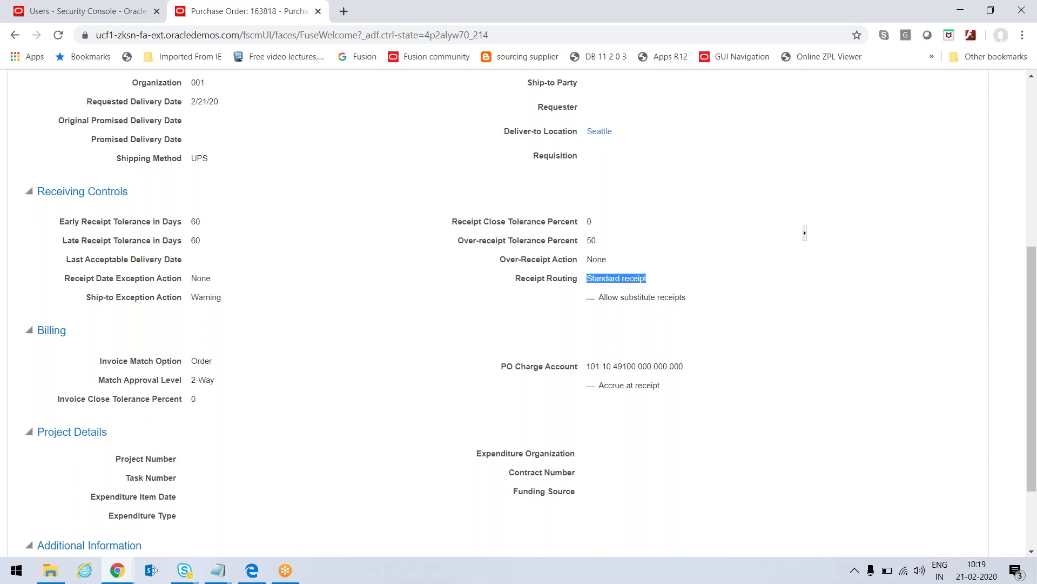
pyautogui.scroll(6, 646, 279)
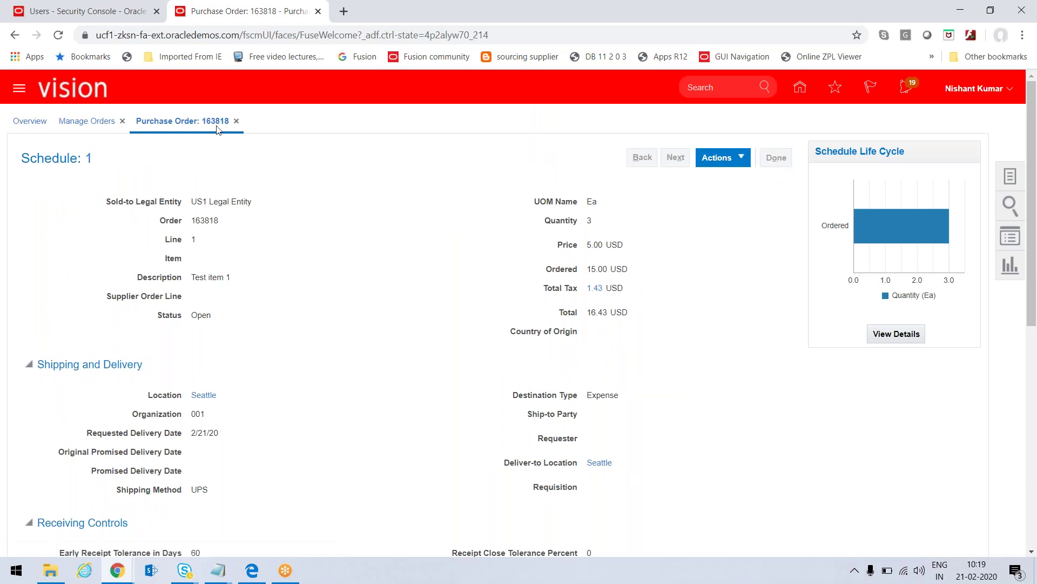
# - Duplicate purchase order 163818 as new order 163820 and rerun the order search
pyautogui.click(237, 122)
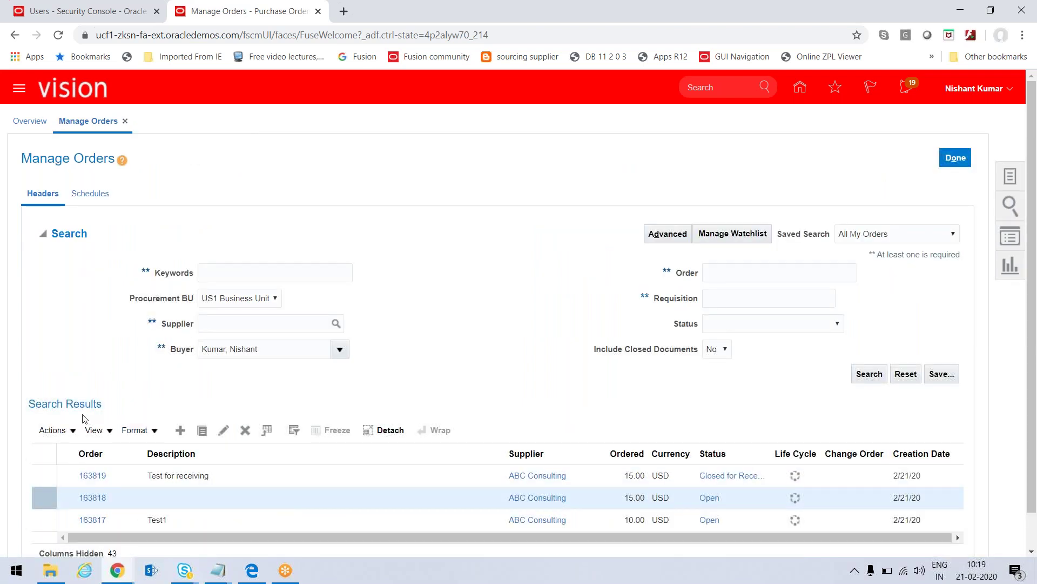
pyautogui.click(69, 431)
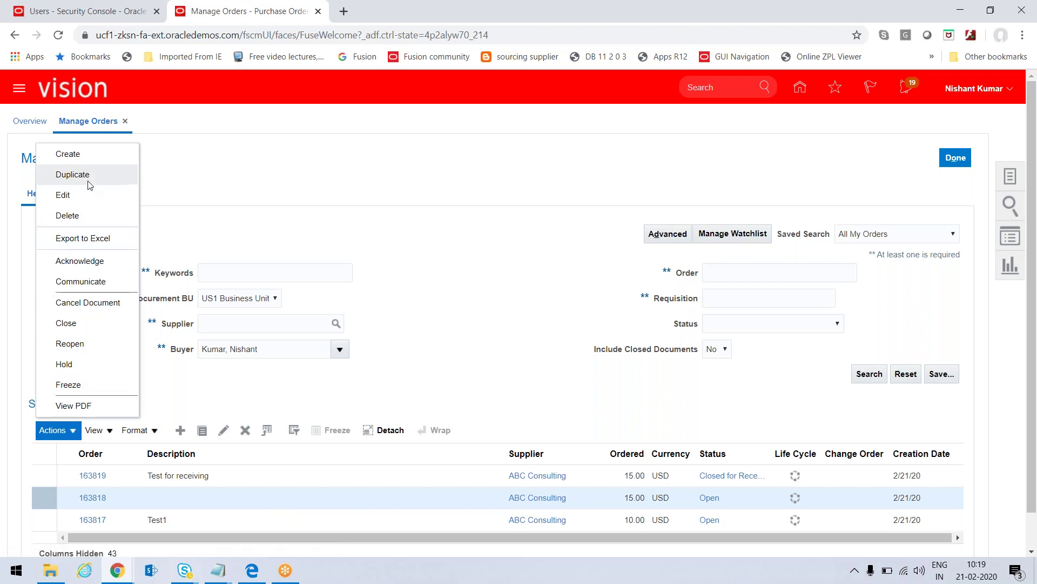
pyautogui.click(73, 175)
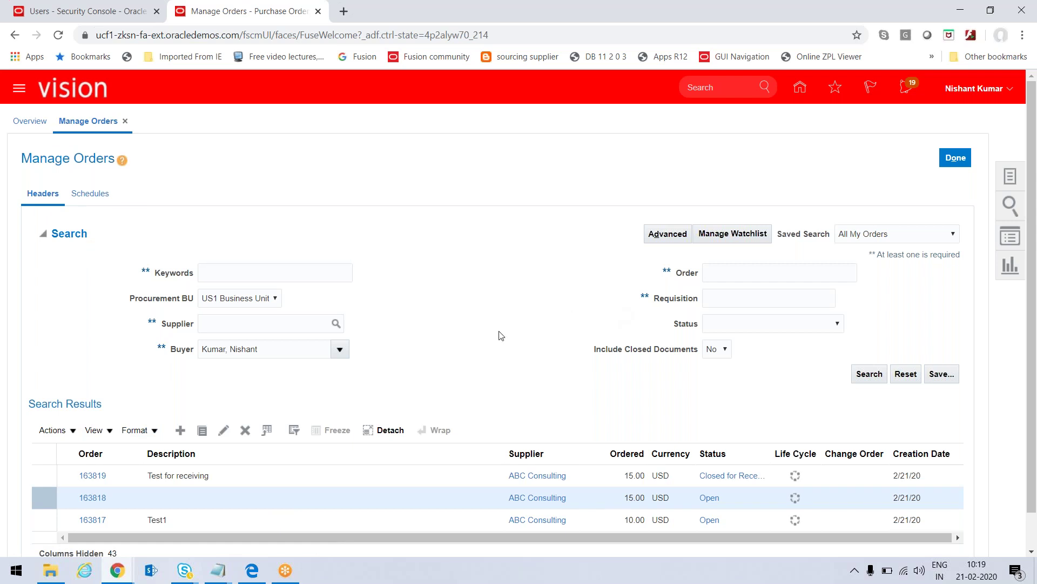
pyautogui.scroll(-1, 501, 336)
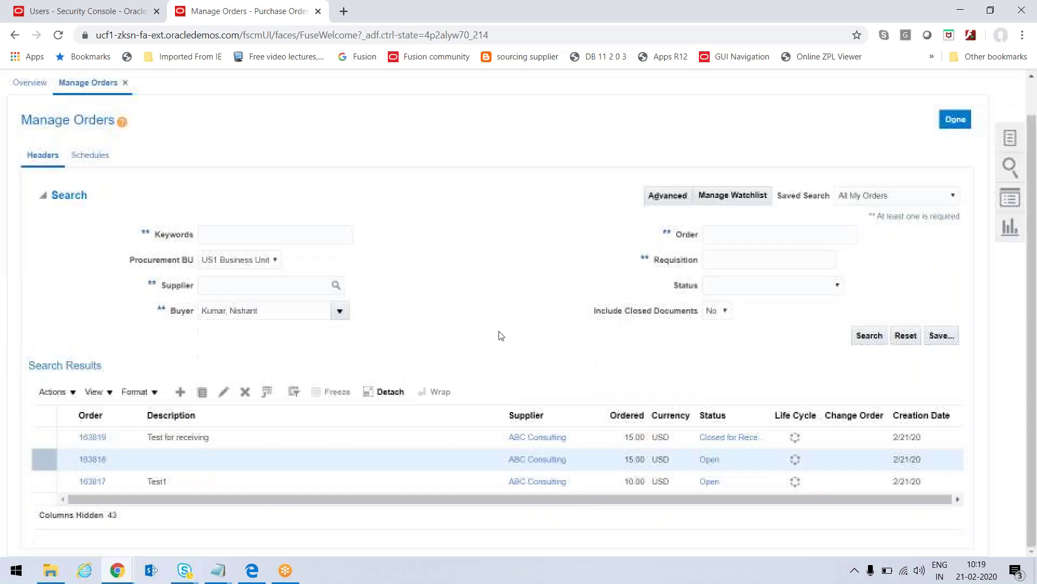
pyautogui.click(876, 338)
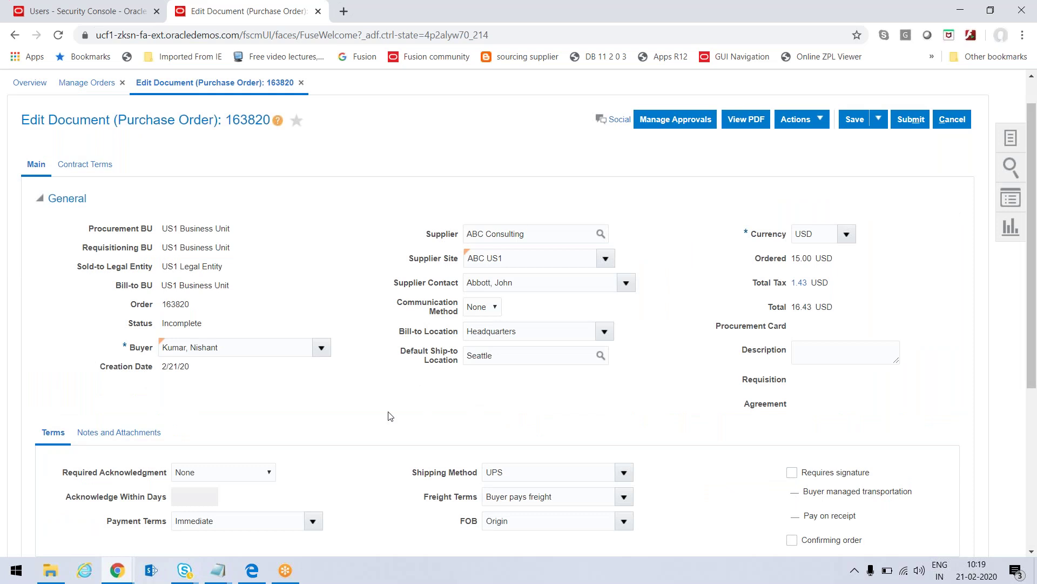
# - Review line 1 of order 163820, checking its Expense destination type and shipping details
pyautogui.scroll(-5, 390, 415)
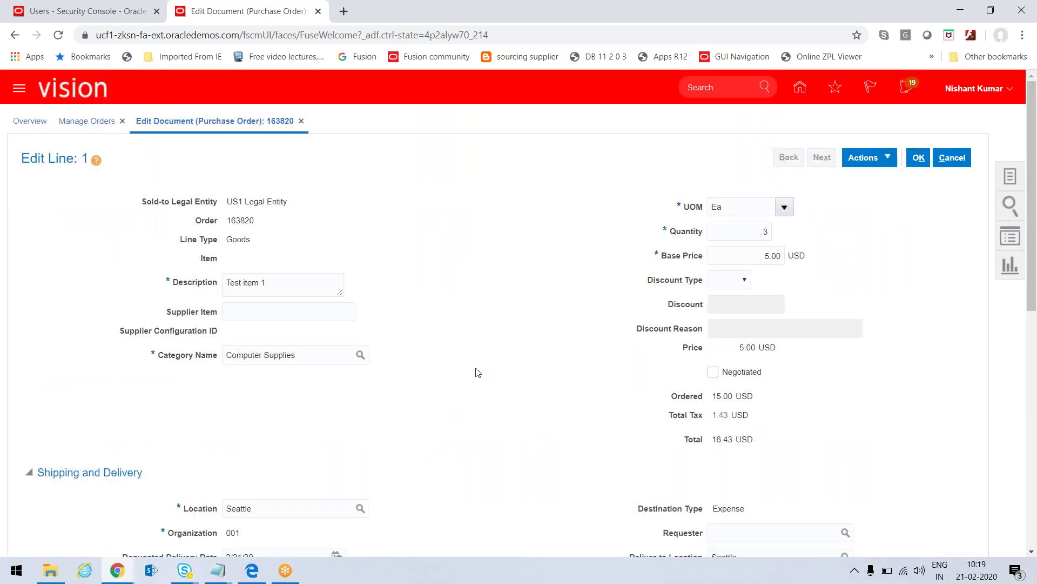
pyautogui.scroll(-2, 478, 372)
pyautogui.scroll(-5, 692, 331)
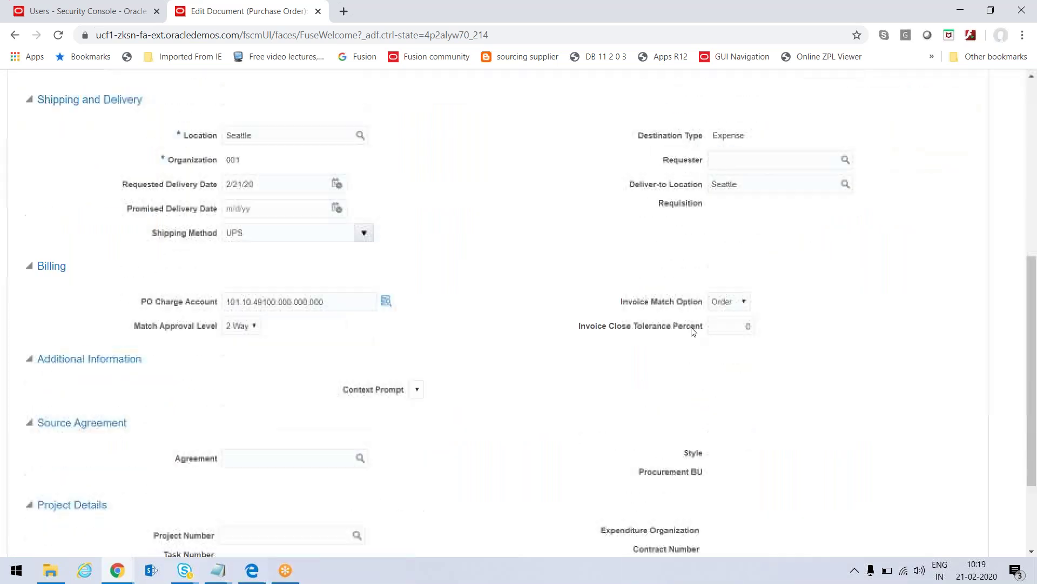
pyautogui.doubleClick(733, 123)
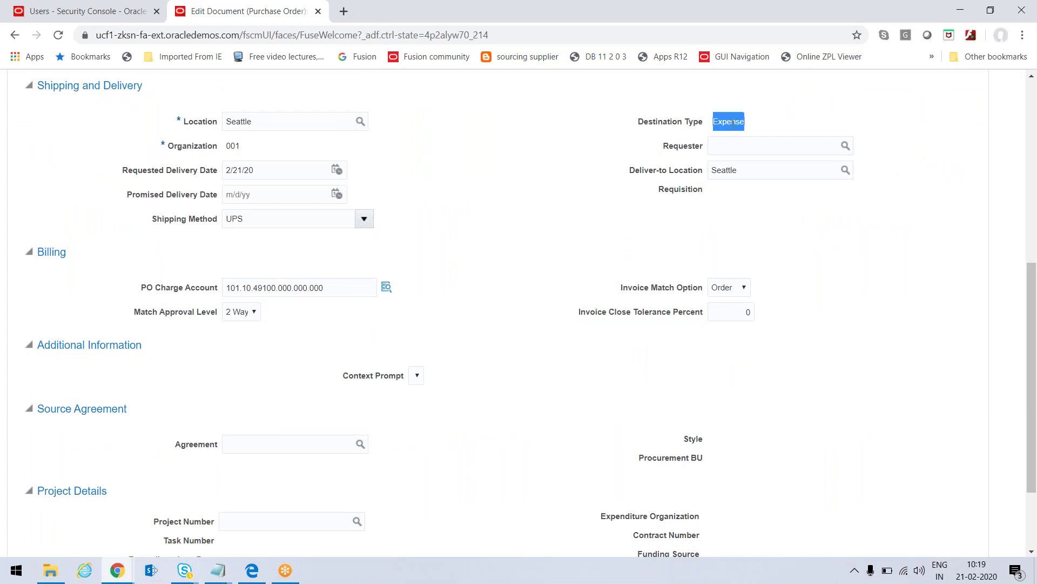
pyautogui.click(674, 247)
pyautogui.scroll(-1, 523, 297)
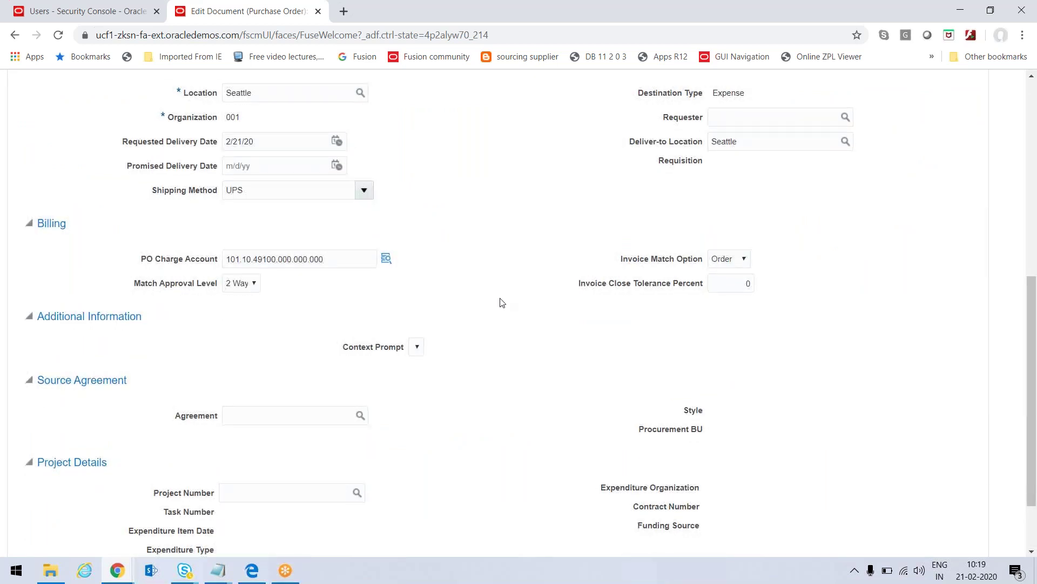
pyautogui.scroll(-2, 500, 302)
pyautogui.scroll(1, 502, 302)
pyautogui.scroll(5, 502, 302)
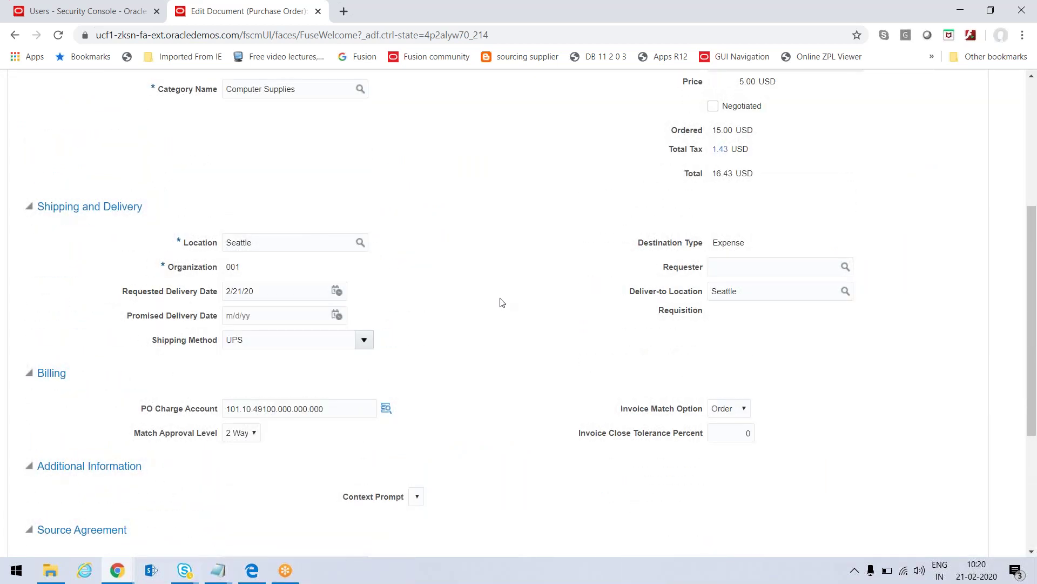
pyautogui.scroll(4, 502, 302)
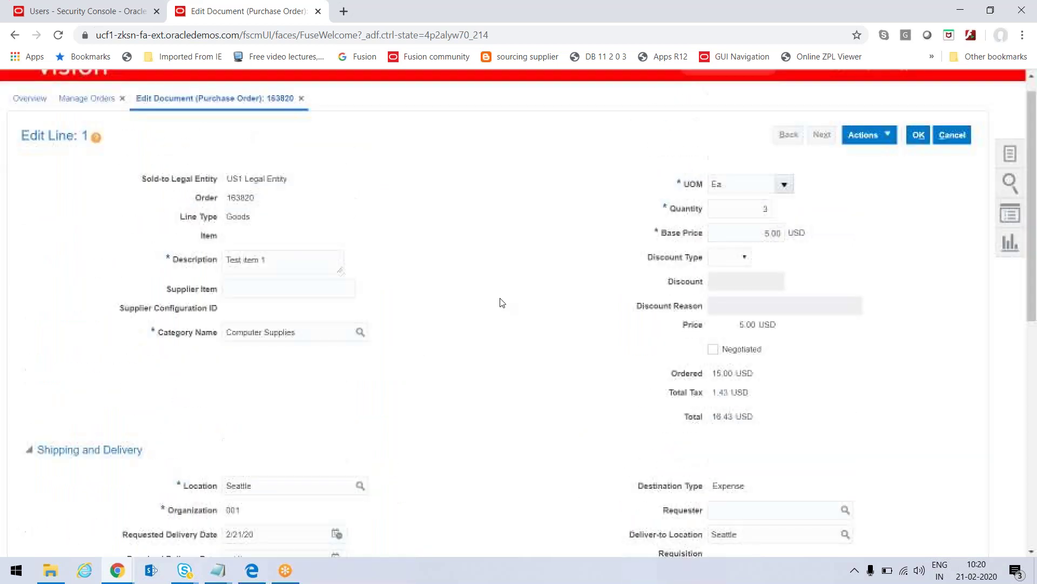
pyautogui.scroll(-2, 502, 303)
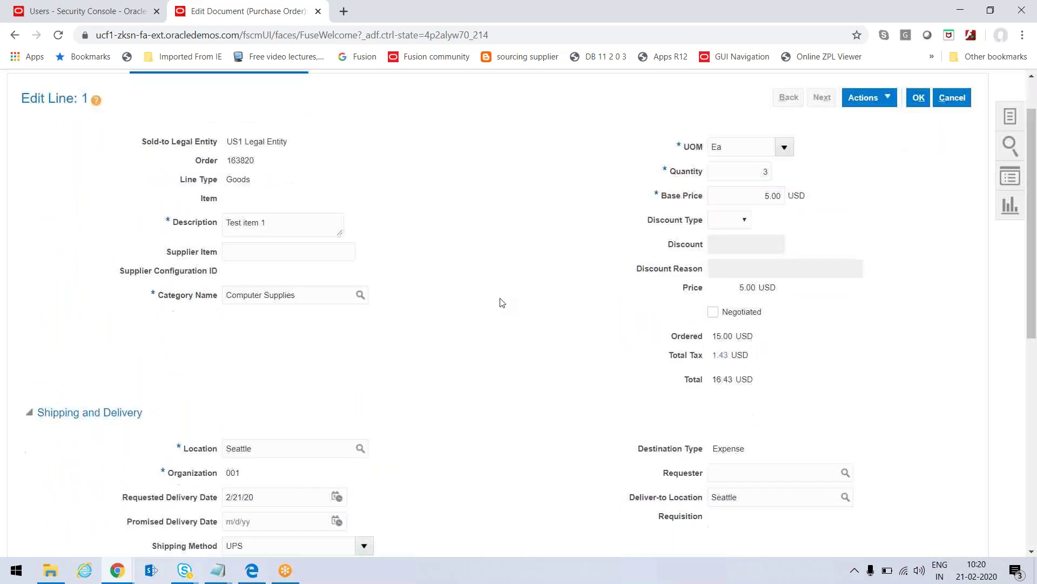
# - Search employees by the typed name and set the buyer as line 1's requester
pyautogui.click(768, 413)
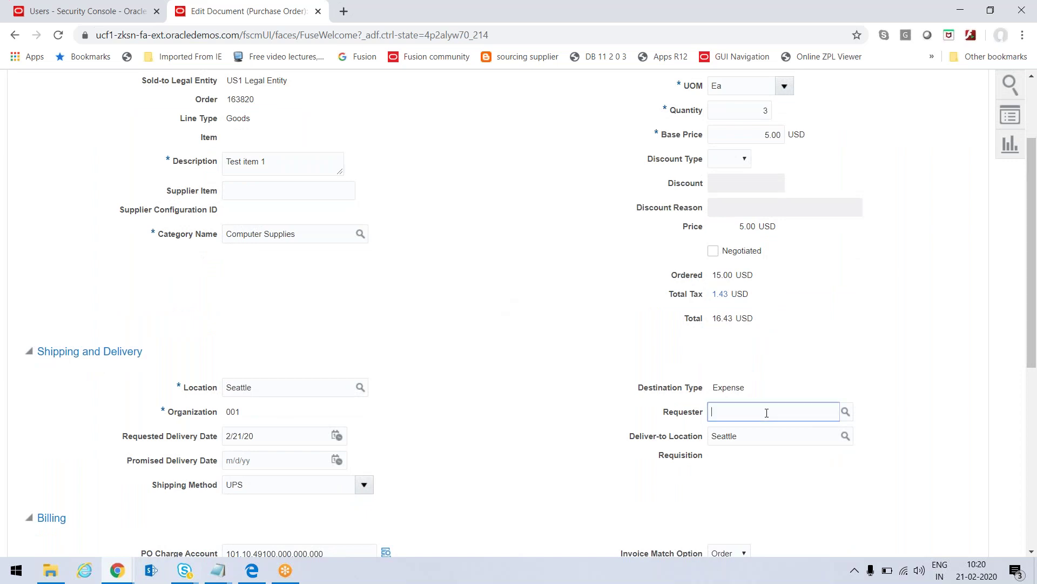
pyautogui.write('kumar')
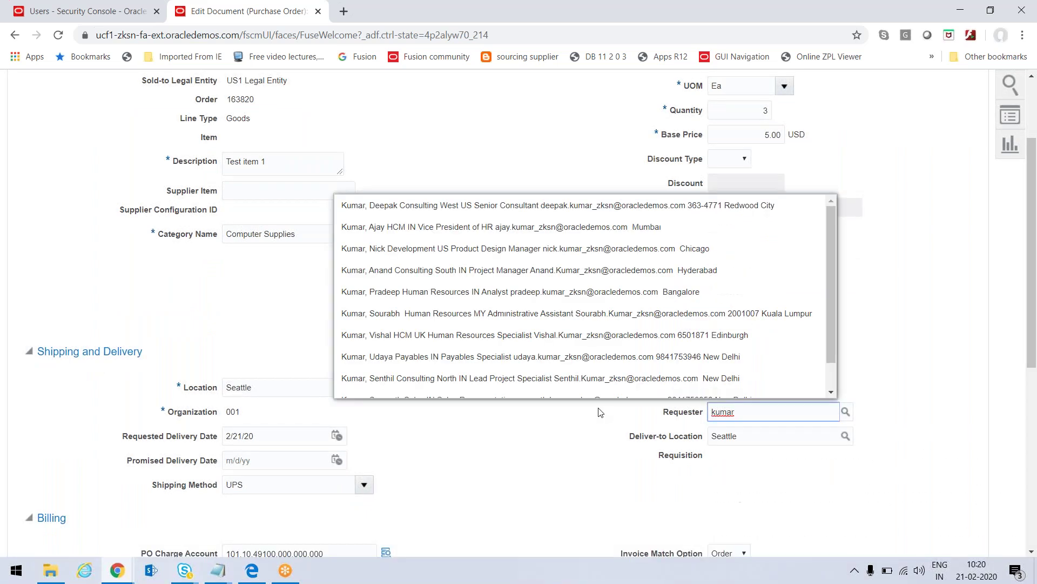
pyautogui.scroll(-1, 832, 384)
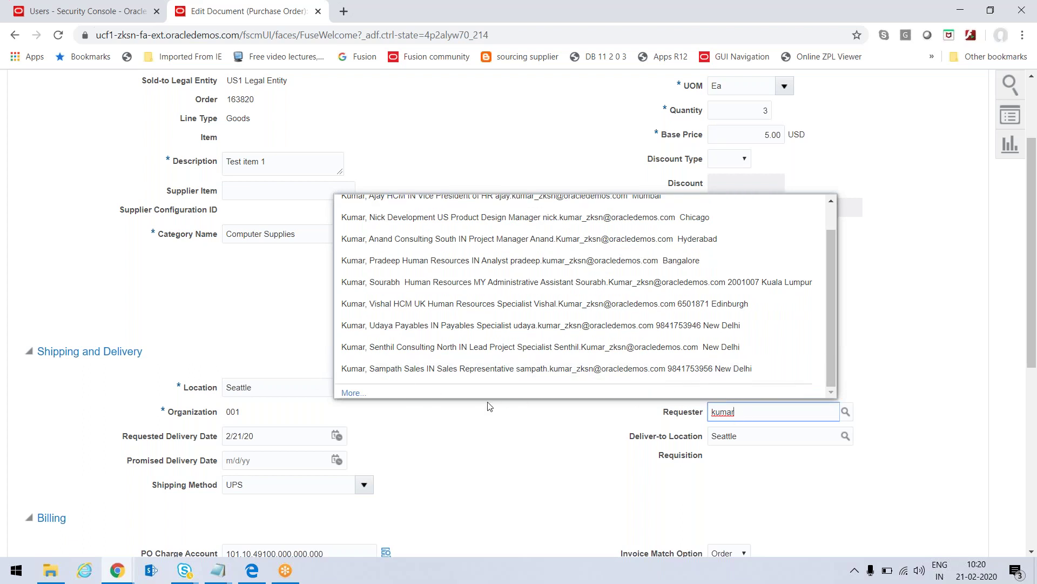
pyautogui.click(349, 393)
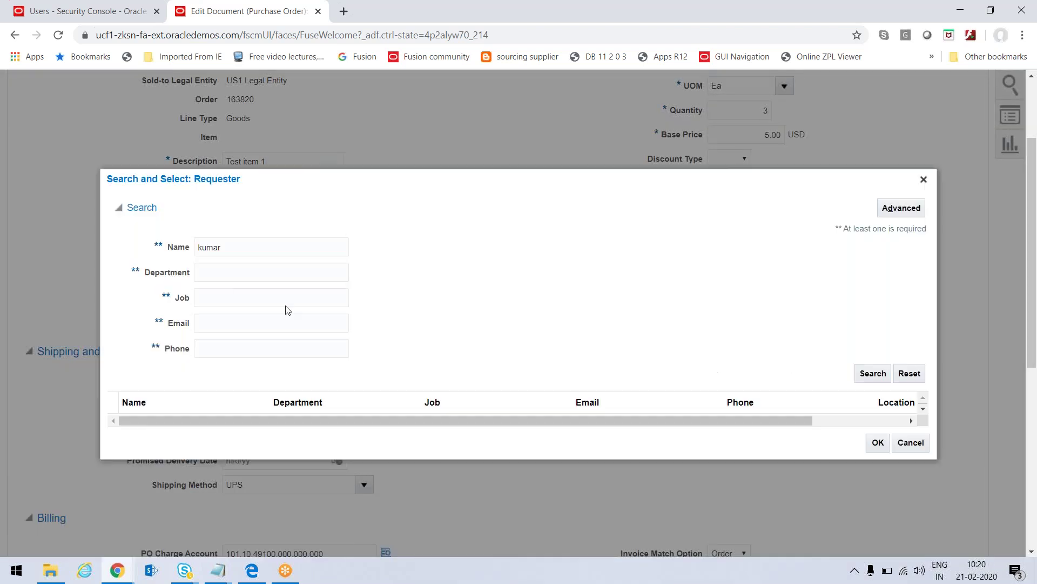
pyautogui.click(872, 373)
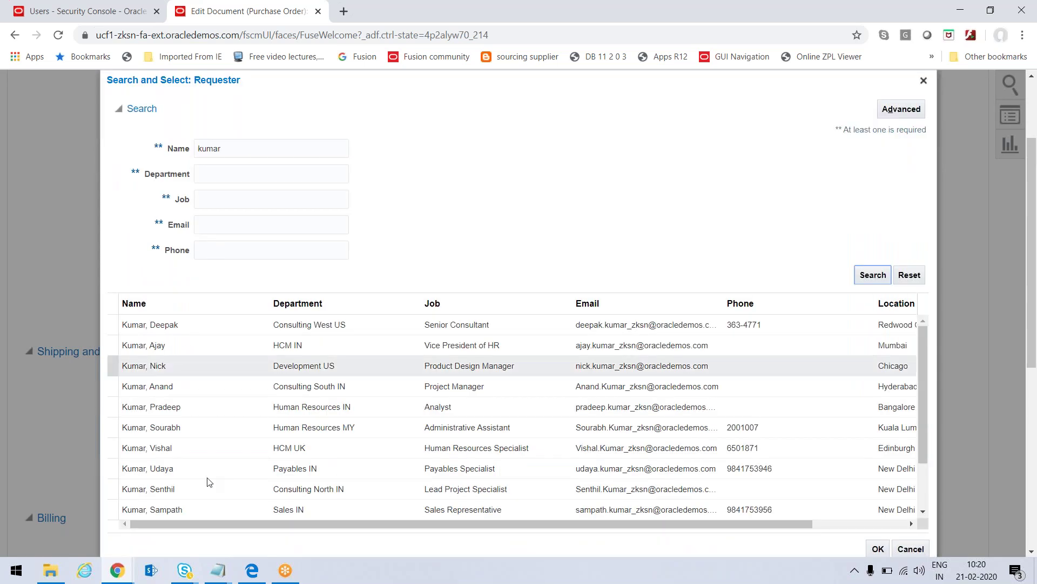
pyautogui.scroll(-10, 355, 455)
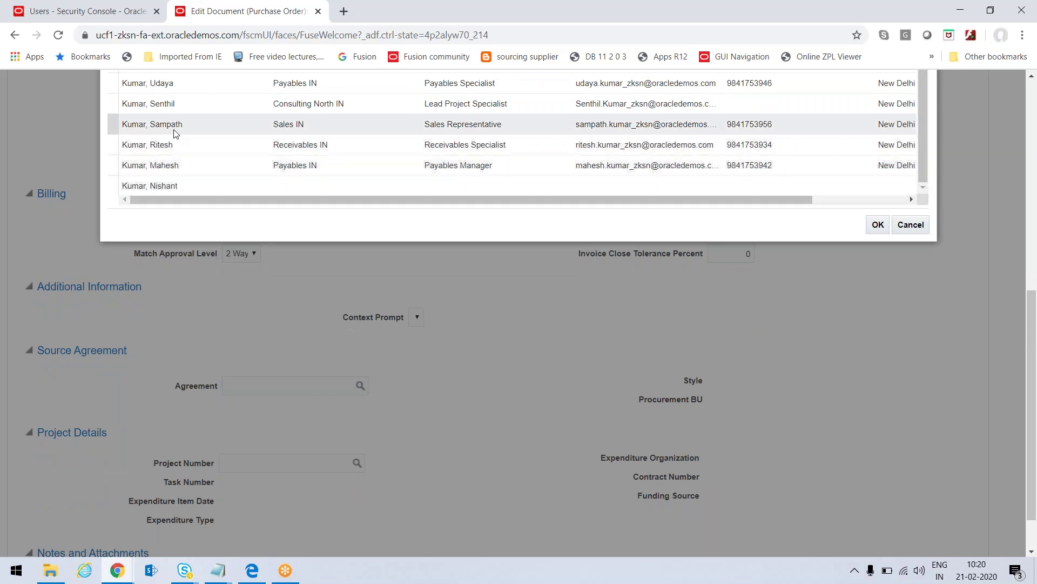
pyautogui.click(157, 184)
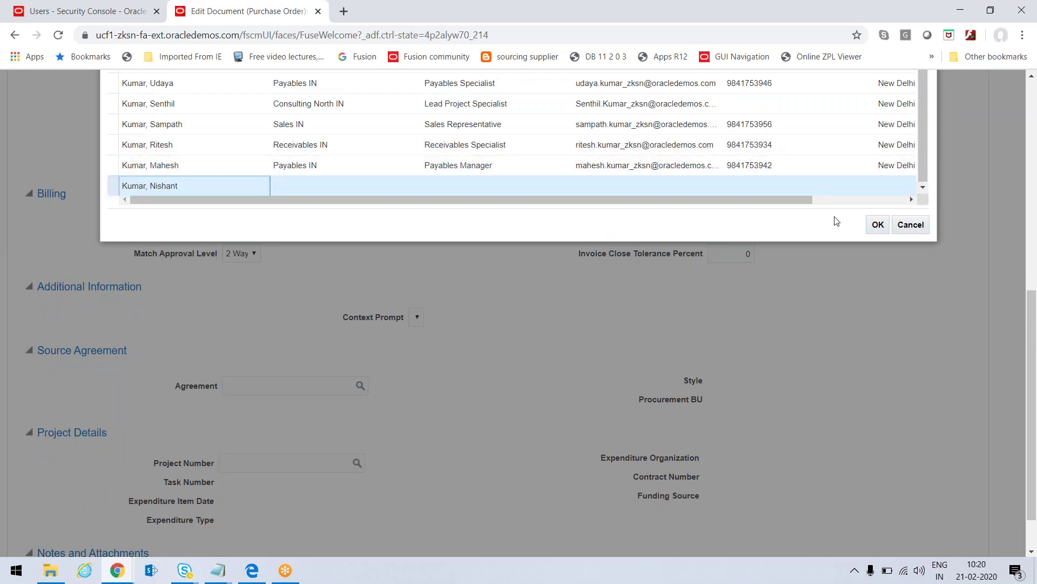
pyautogui.click(877, 225)
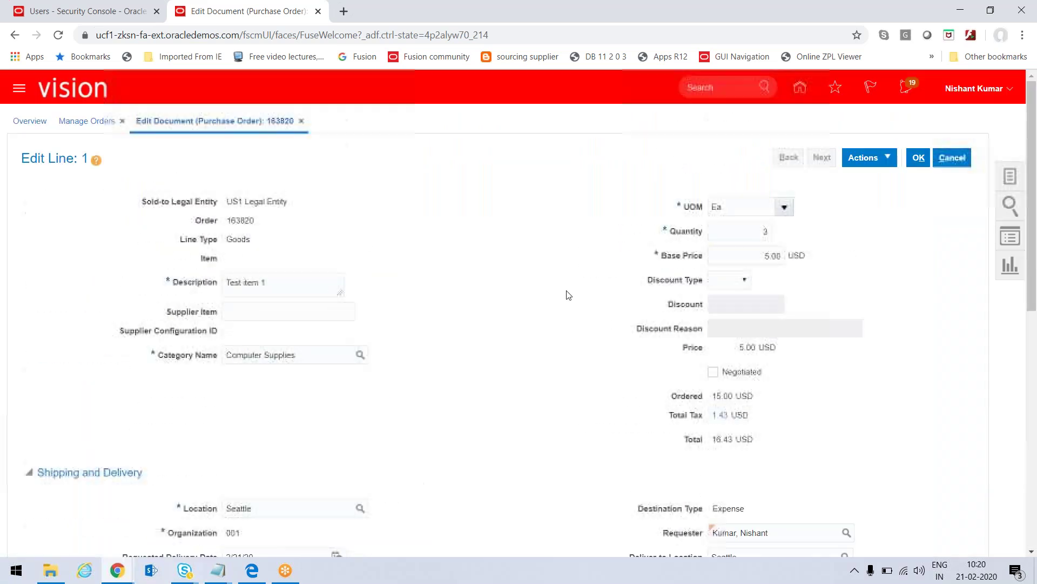
# - Apply the line 1 edits and show order 163820's schedule for Test item 1
pyautogui.scroll(-3, 568, 295)
pyautogui.scroll(-6, 565, 292)
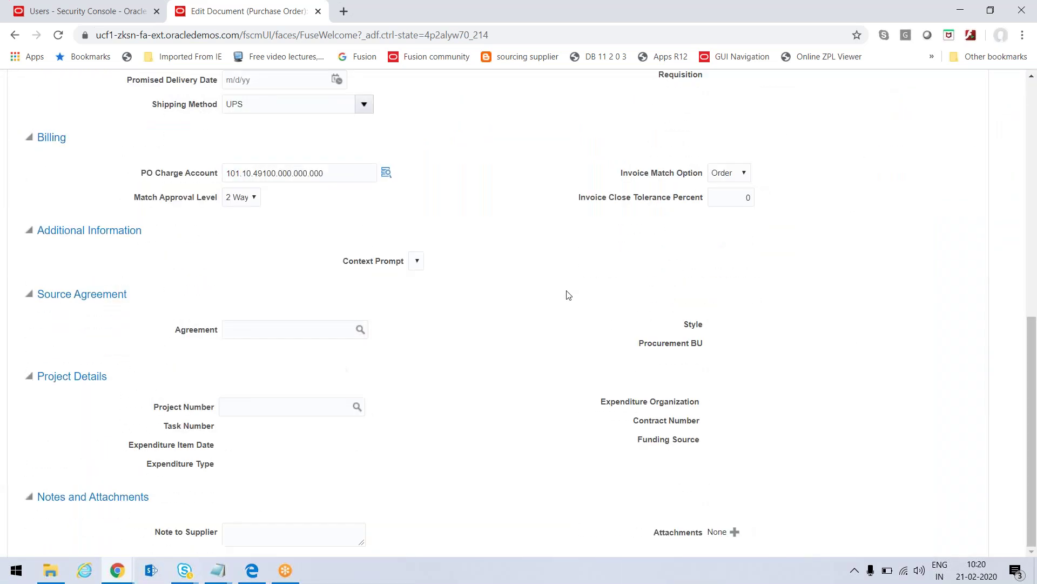
pyautogui.scroll(10, 564, 291)
pyautogui.click(920, 159)
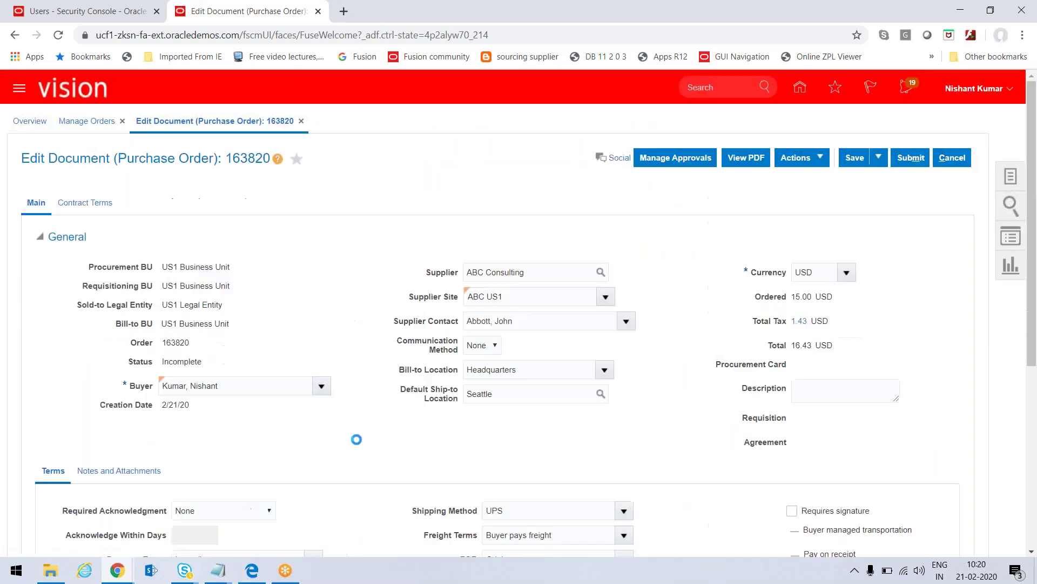
pyautogui.scroll(-5, 357, 439)
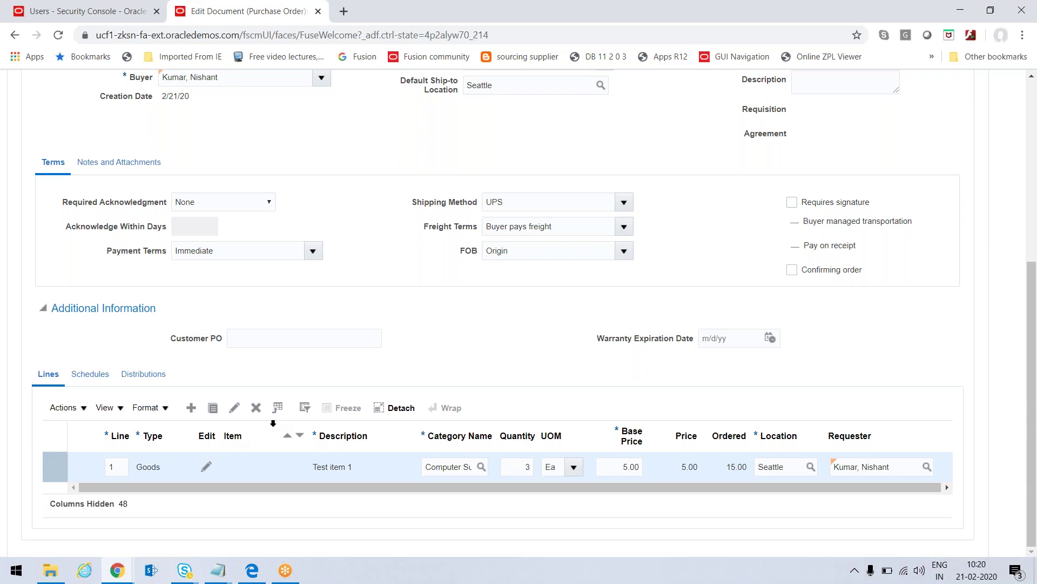
pyautogui.click(89, 373)
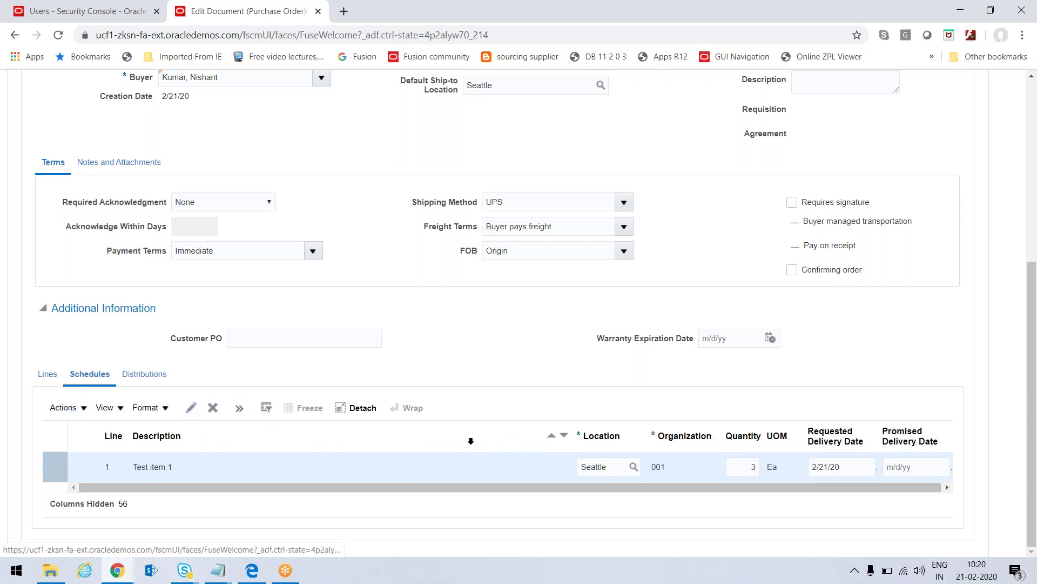
pyautogui.click(191, 407)
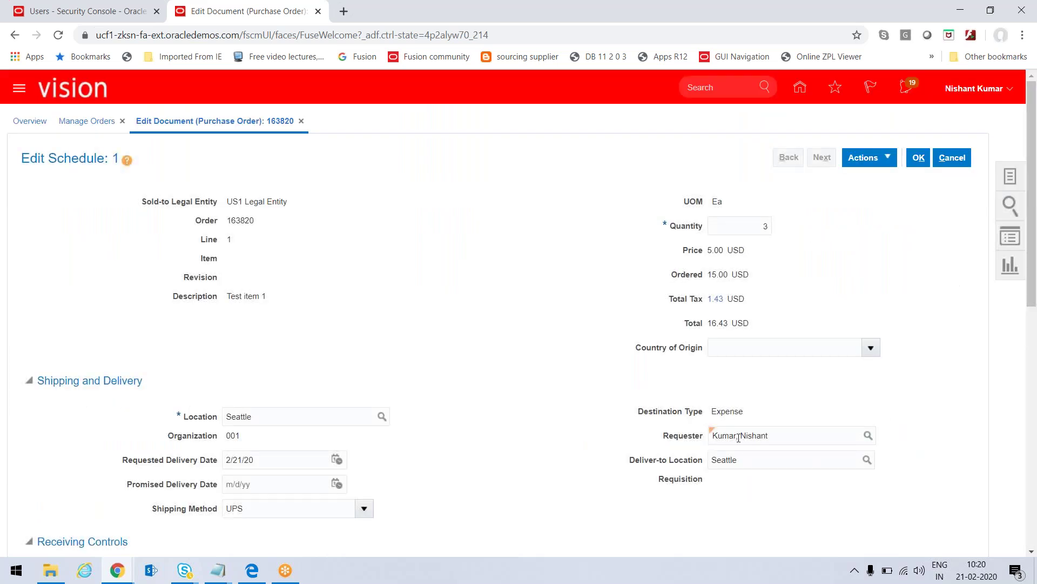
pyautogui.scroll(-5, 598, 439)
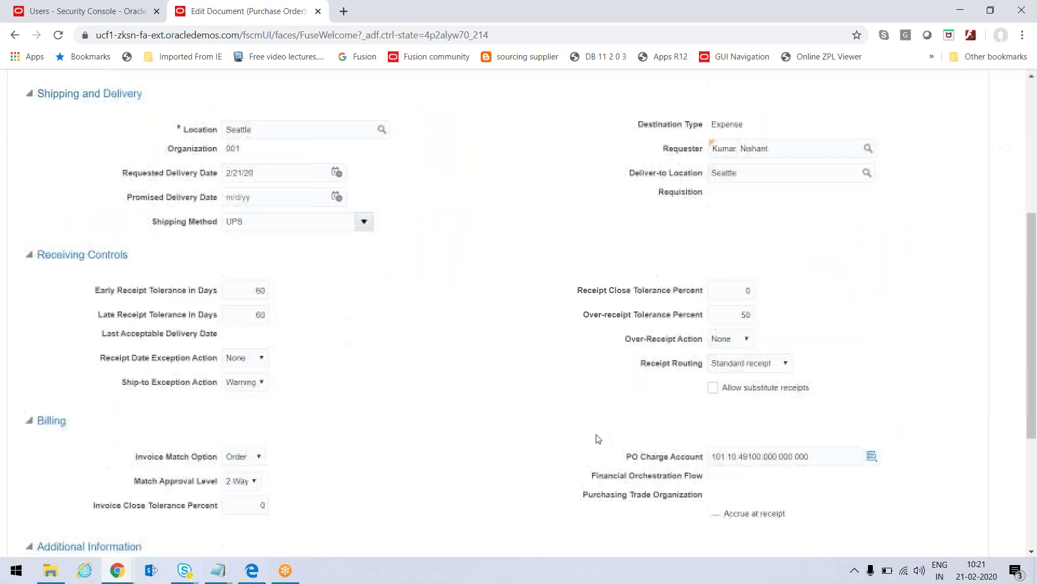
pyautogui.click(777, 360)
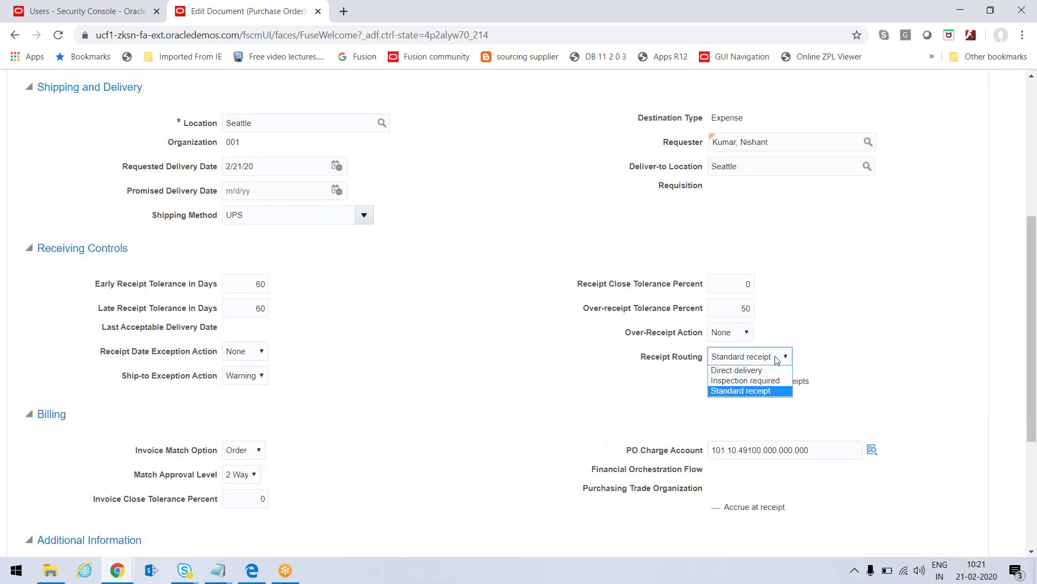
pyautogui.click(751, 370)
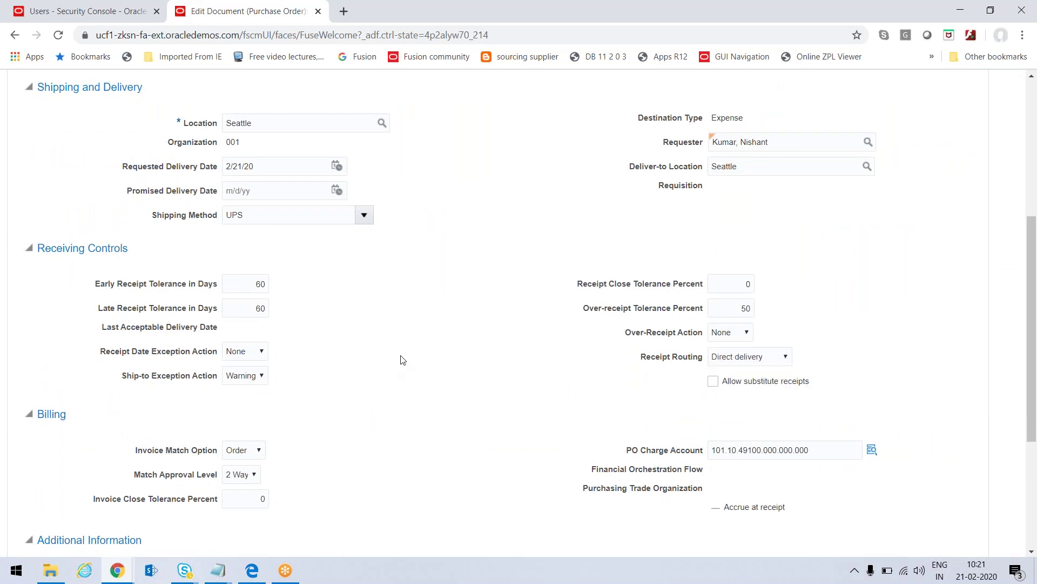
pyautogui.scroll(2, 401, 360)
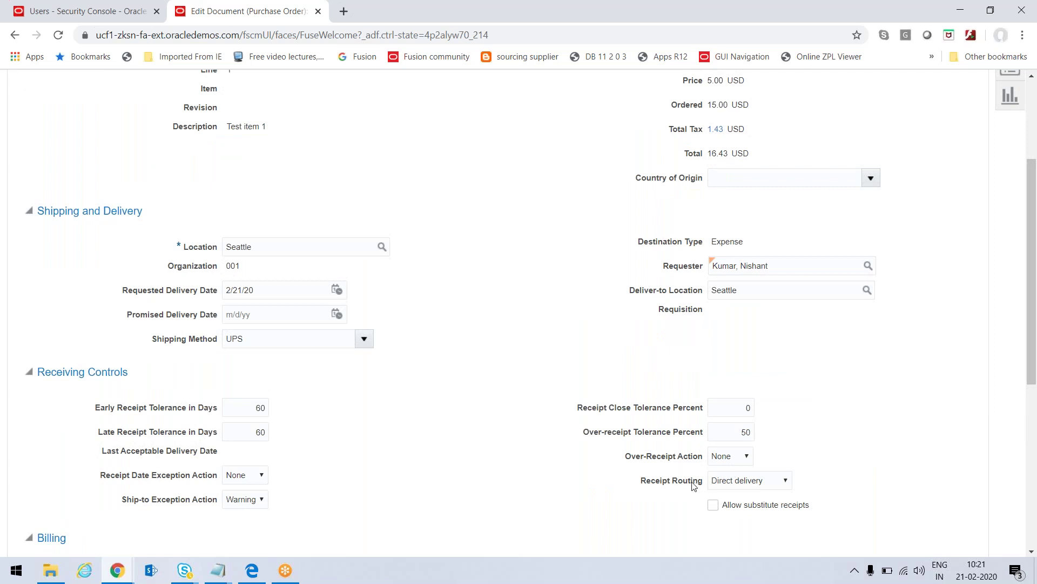
pyautogui.scroll(3, 577, 282)
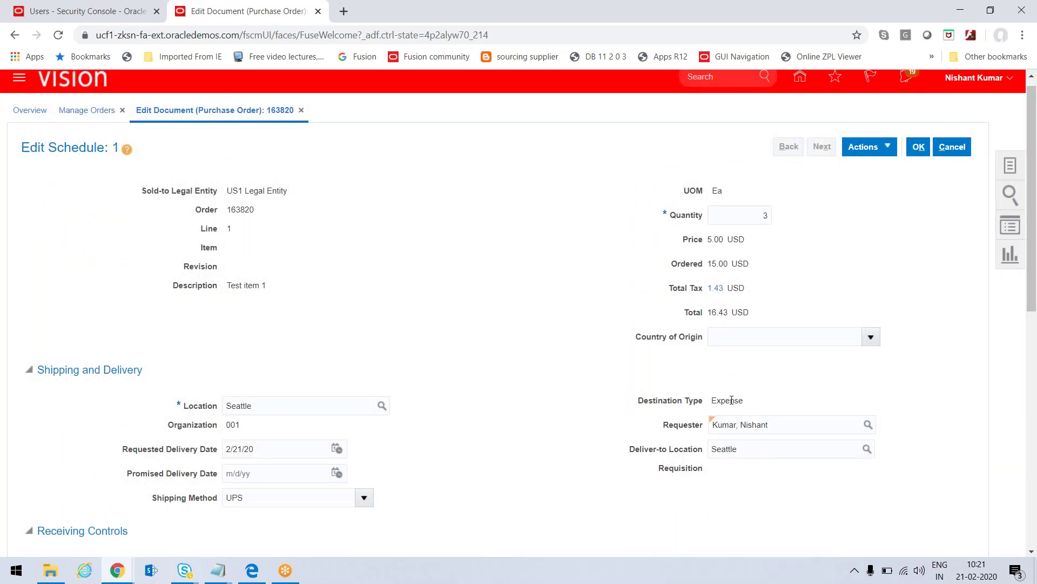
pyautogui.doubleClick(736, 400)
pyautogui.click(616, 398)
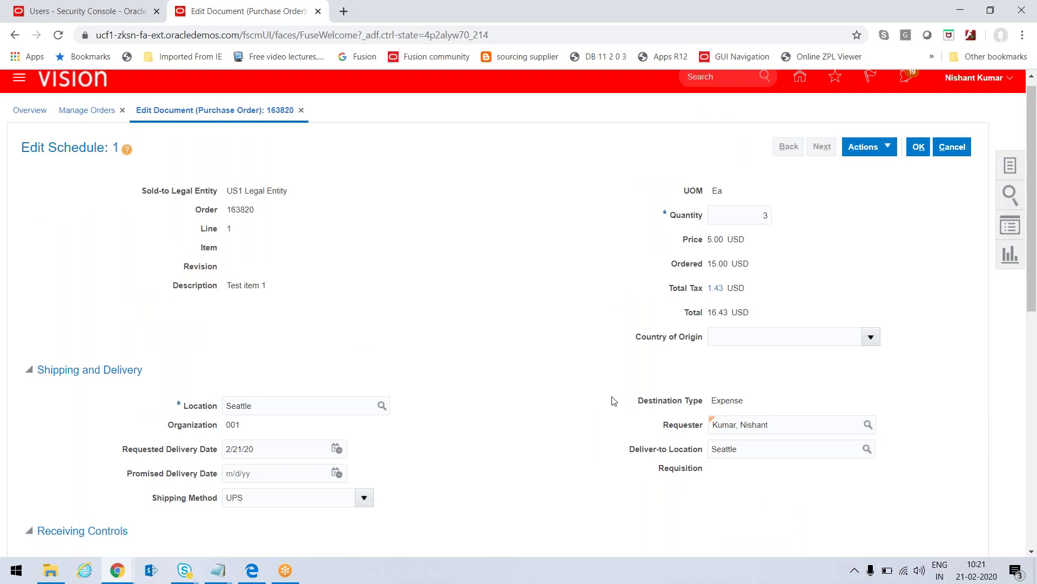
# - Save the schedule, submit order 163820 for approval, refresh the list, and close Manage Orders
pyautogui.click(918, 146)
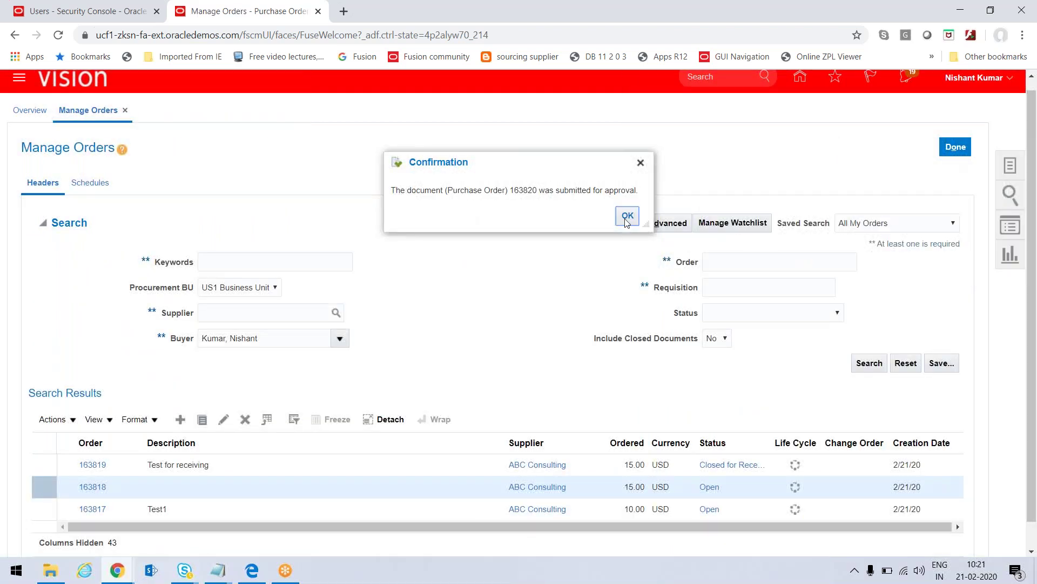
pyautogui.click(628, 216)
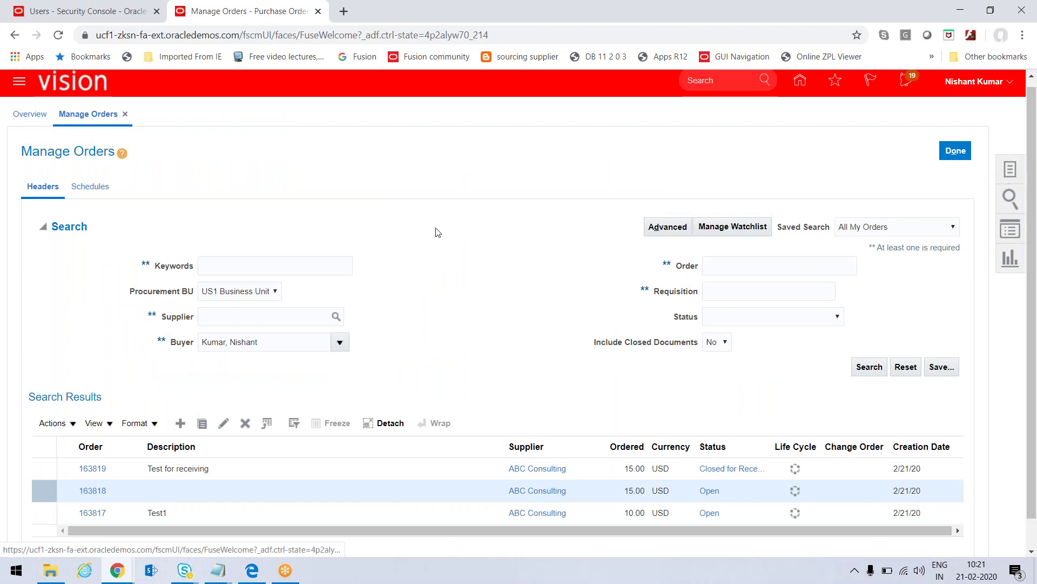
pyautogui.click(866, 372)
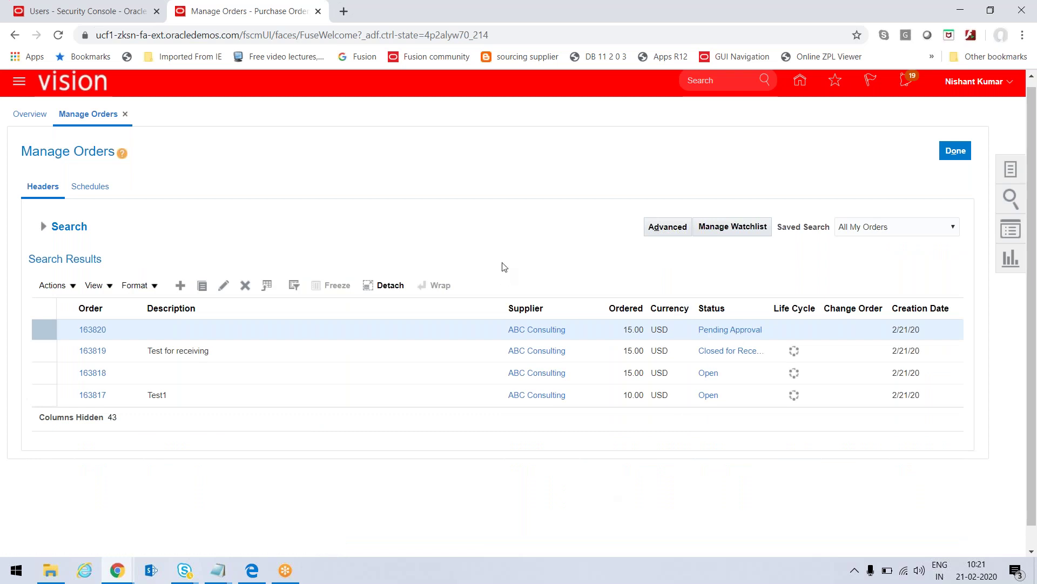
pyautogui.scroll(1, 559, 254)
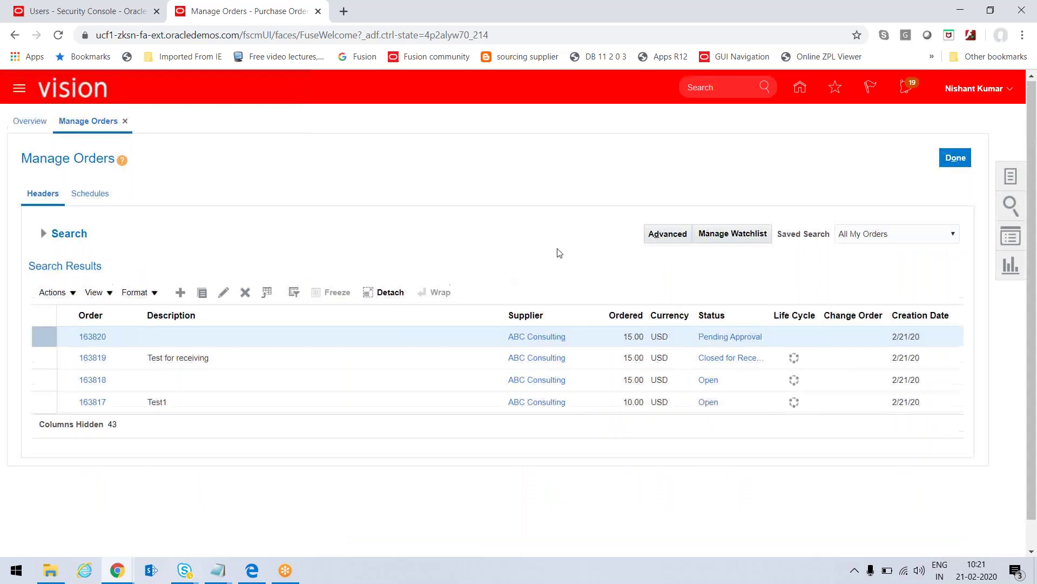
pyautogui.click(961, 158)
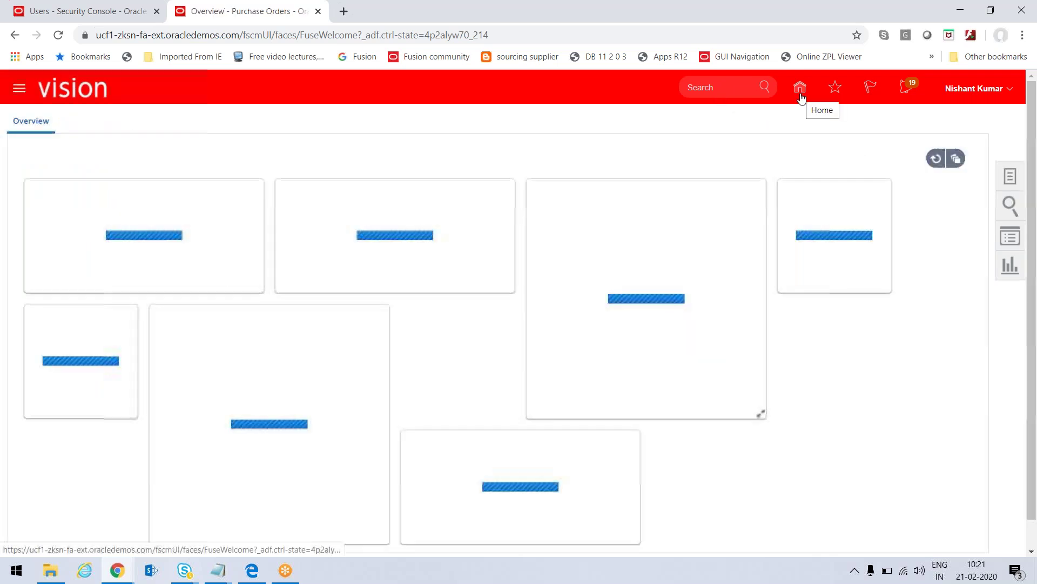
# - Return home, open My Receipts, and search for items due in the last 7 days
pyautogui.click(801, 91)
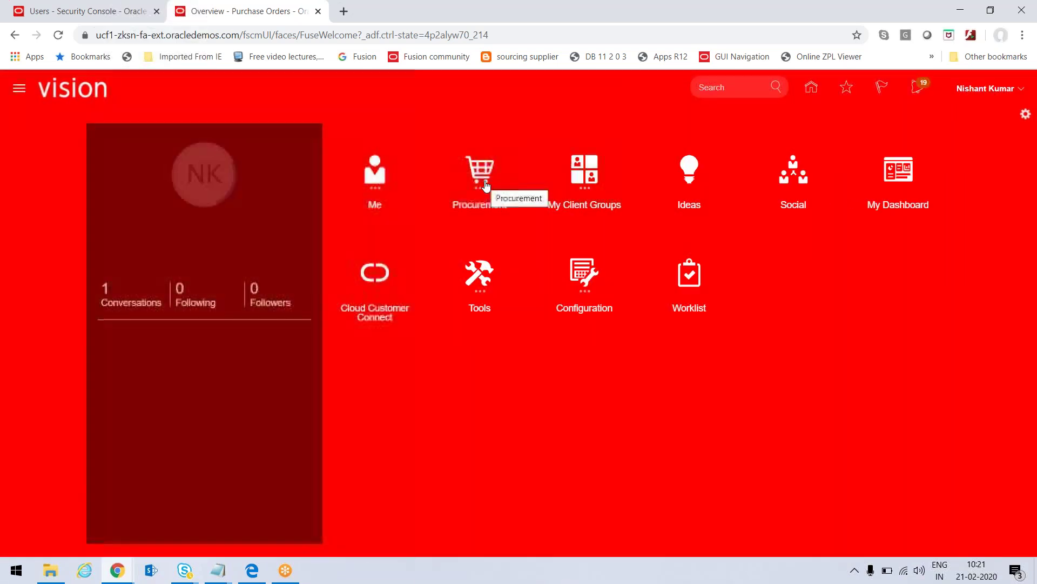
pyautogui.click(486, 185)
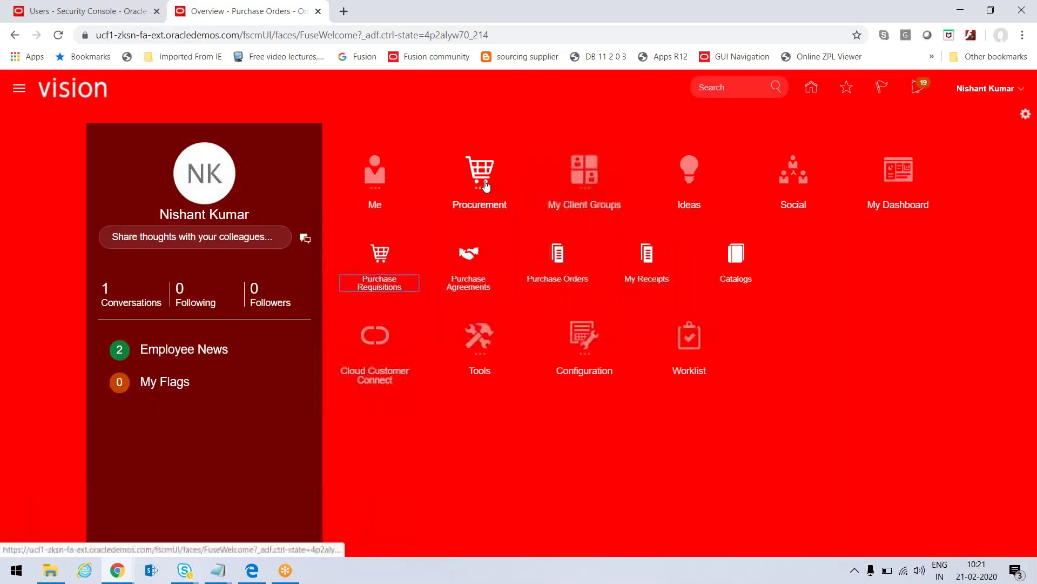
pyautogui.click(652, 270)
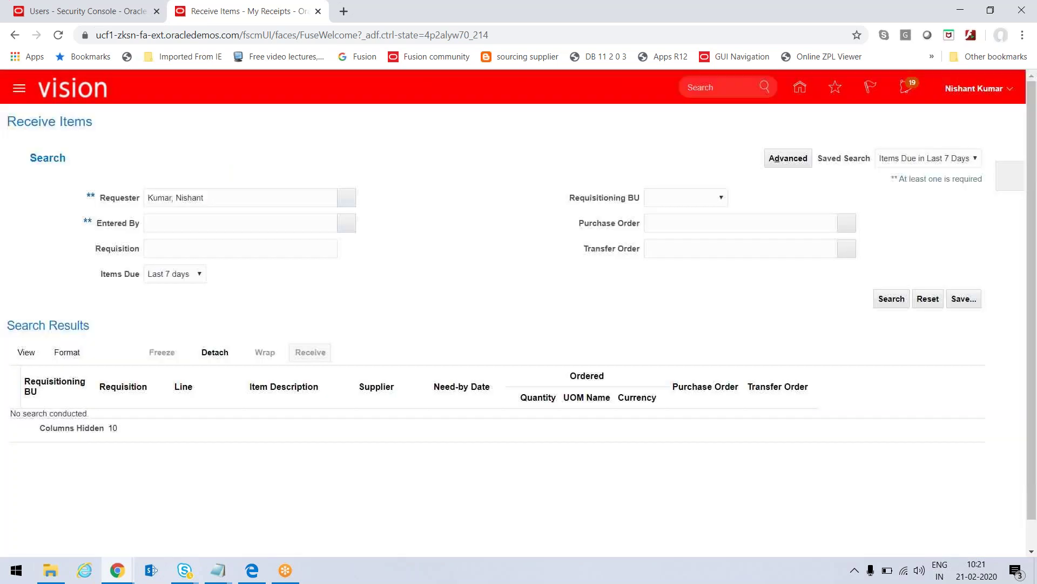
pyautogui.click(891, 299)
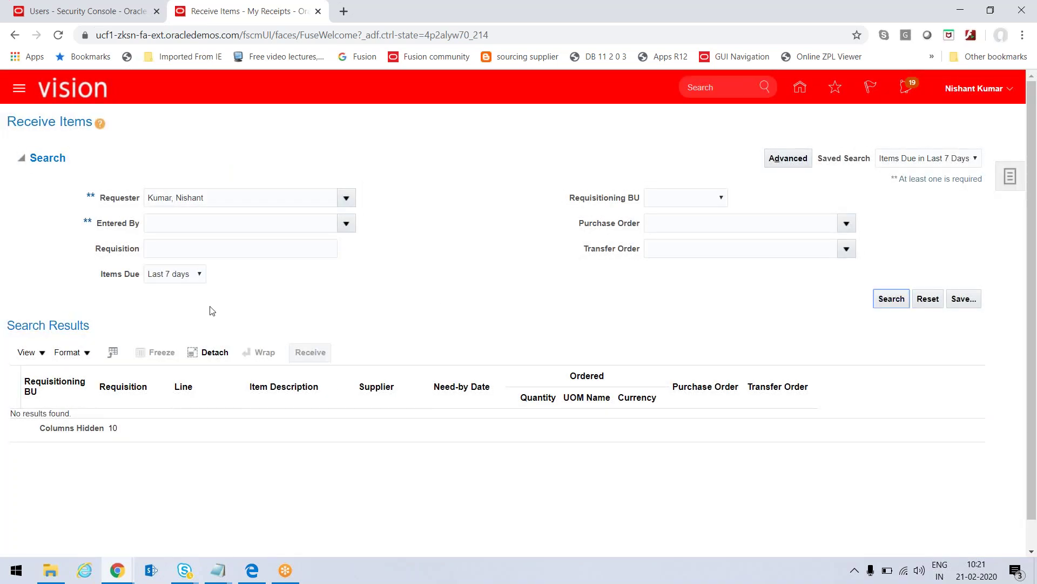
pyautogui.click(81, 12)
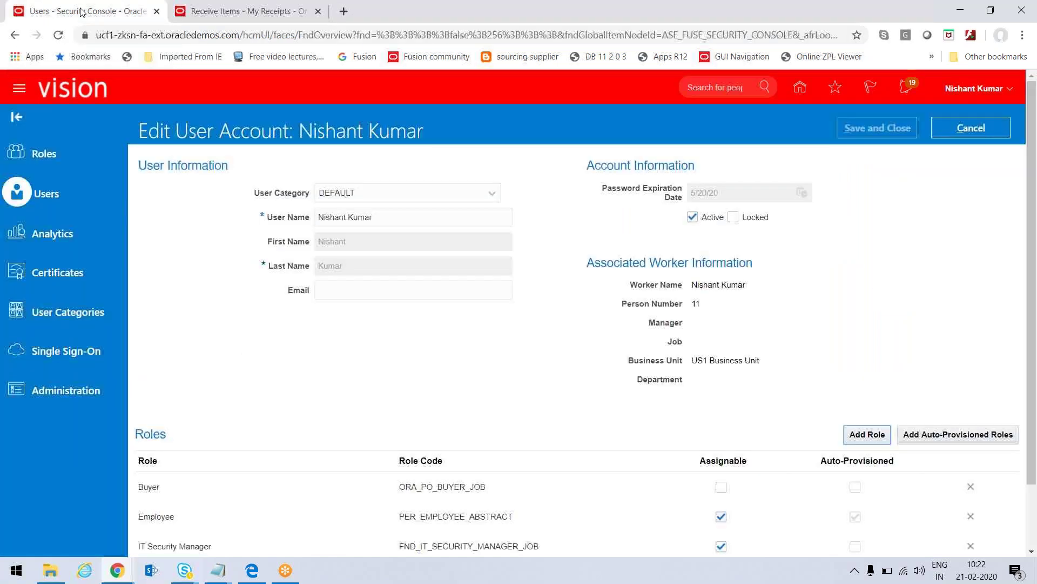
pyautogui.scroll(-1, 444, 345)
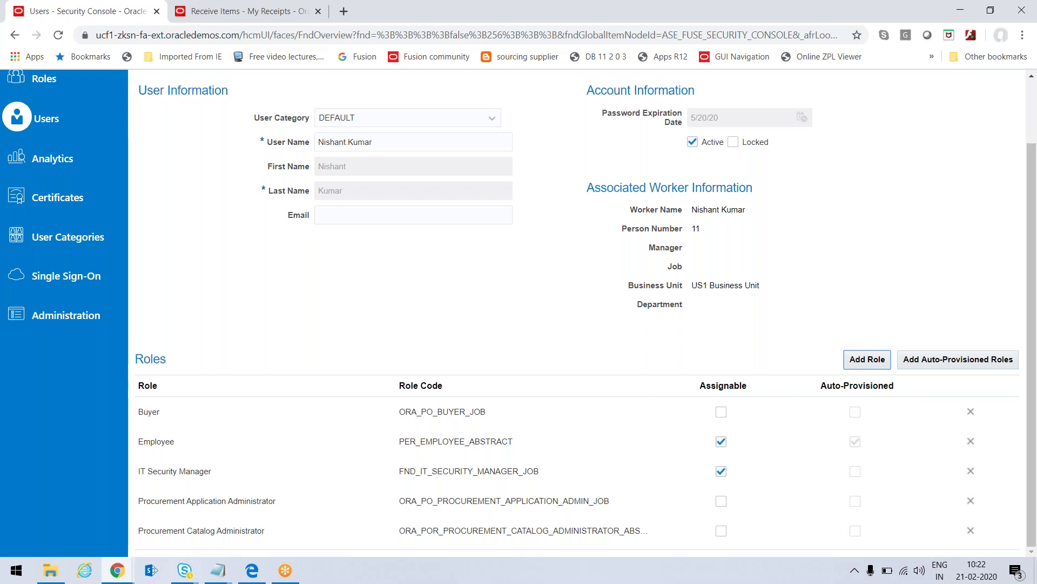
pyautogui.click(258, 15)
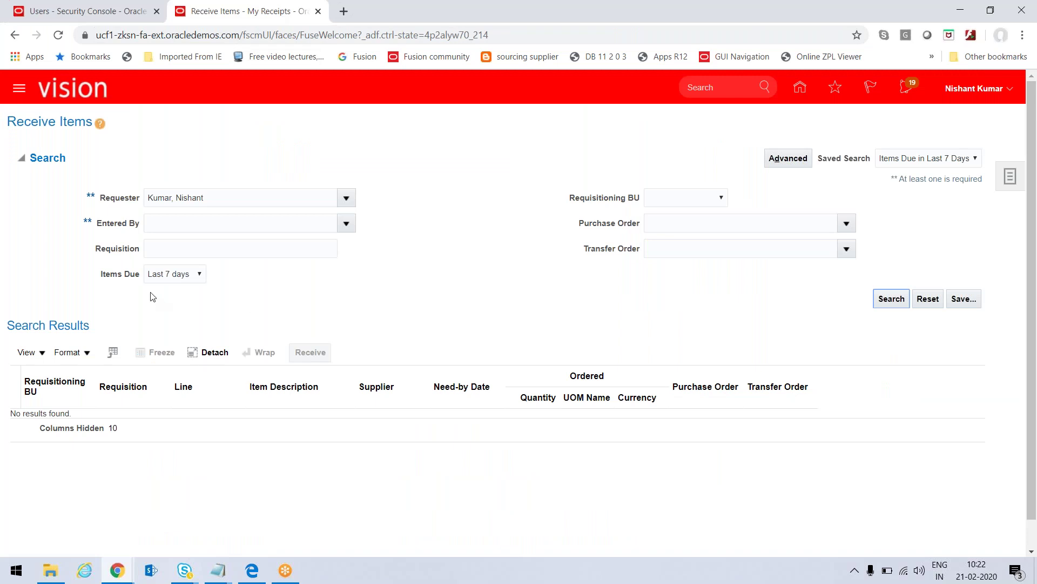
# - Search items due Today and start receiving Test item 1 on order 163820
pyautogui.click(199, 273)
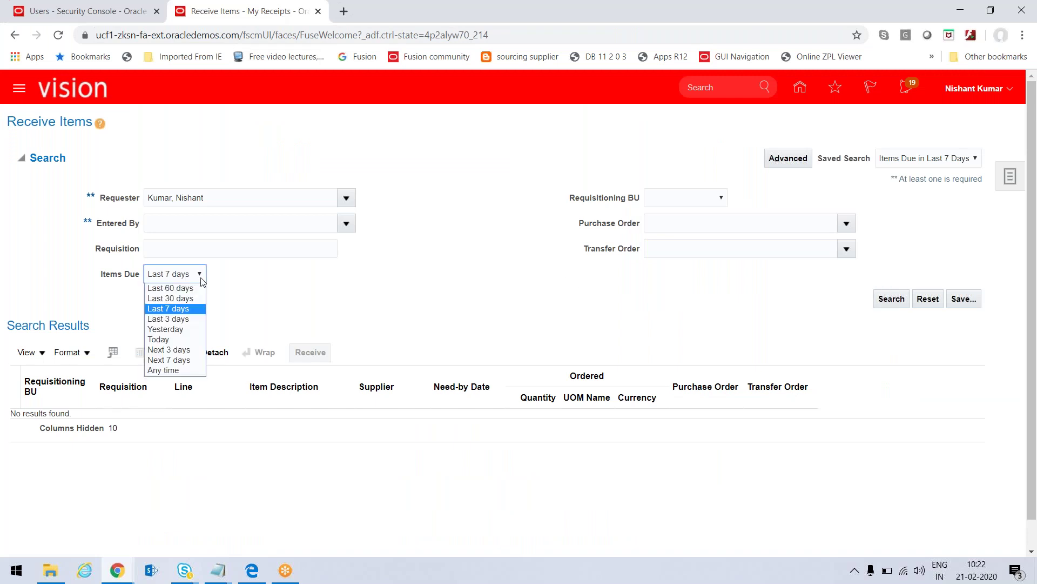
pyautogui.click(170, 340)
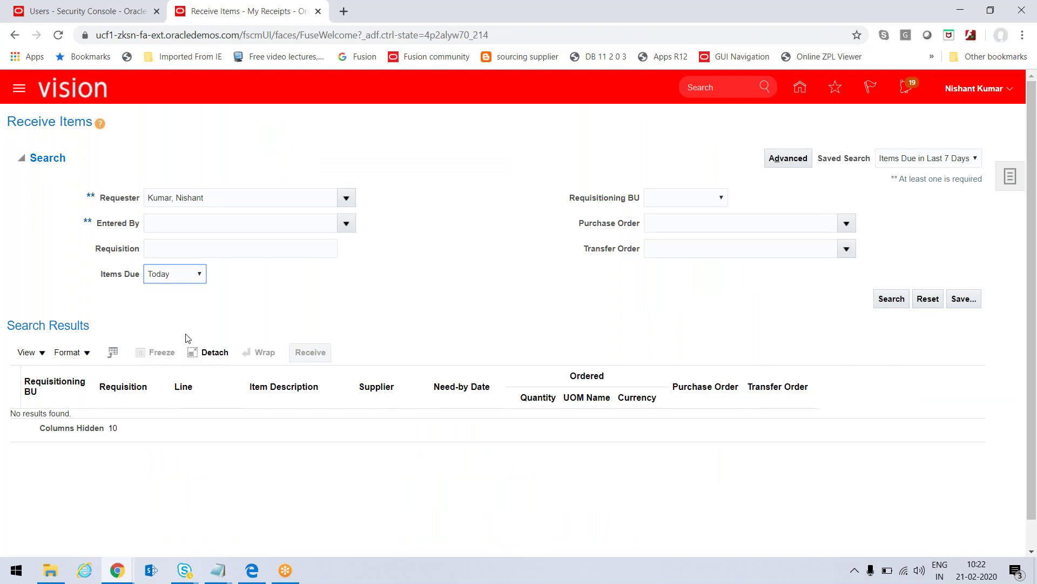
pyautogui.click(887, 298)
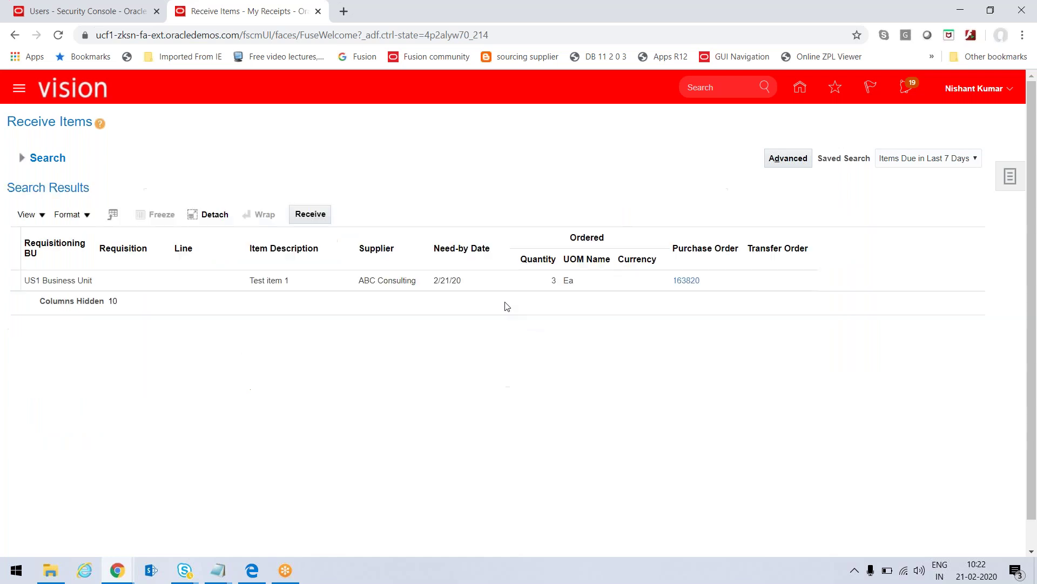
pyautogui.click(250, 287)
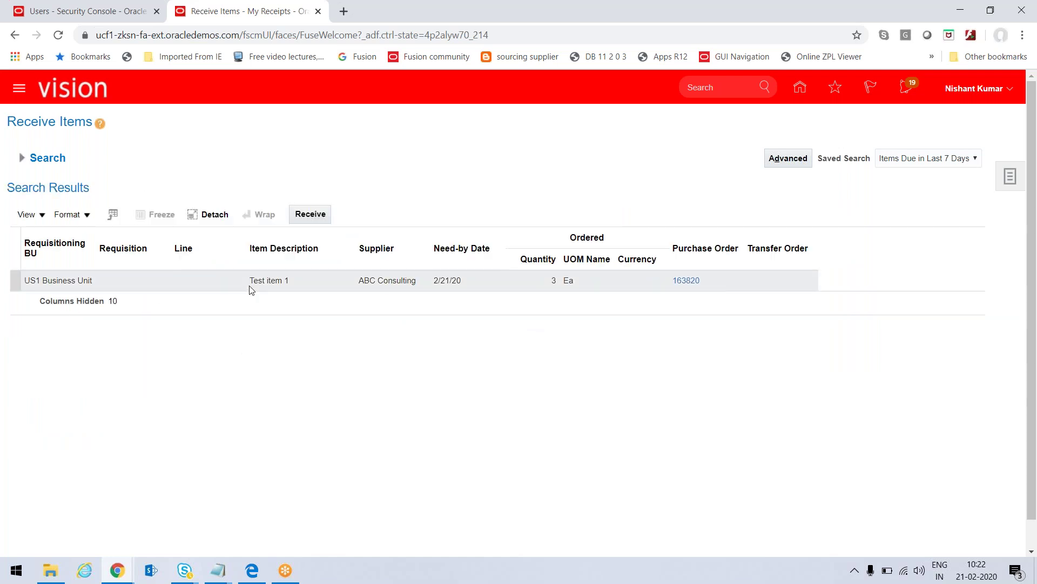
pyautogui.click(250, 287)
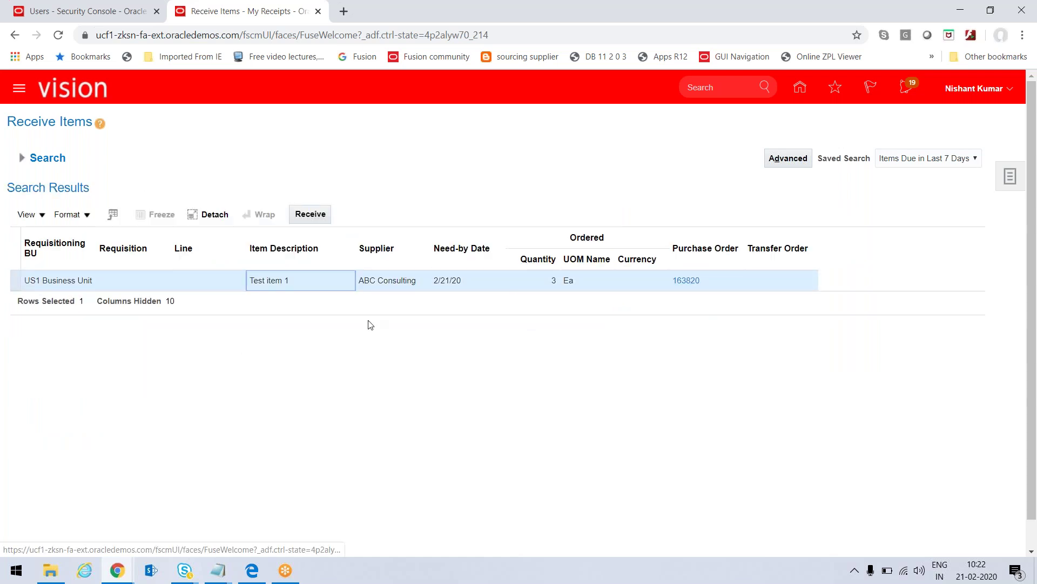
pyautogui.click(303, 220)
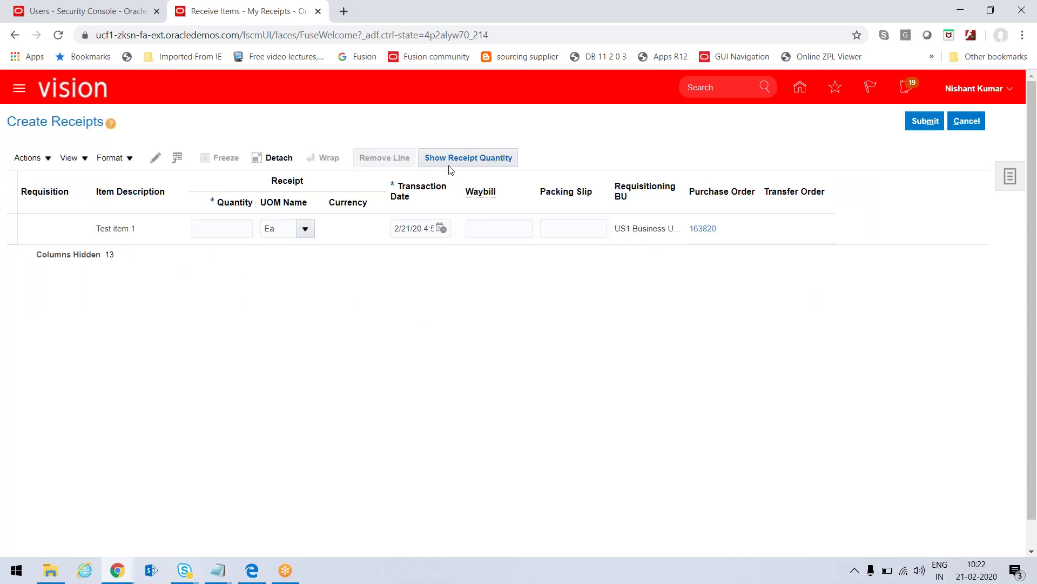
# - Receive 3 Ea of Test item 1 on order 163820 and confirm receipt 51471
pyautogui.click(448, 162)
pyautogui.click(458, 162)
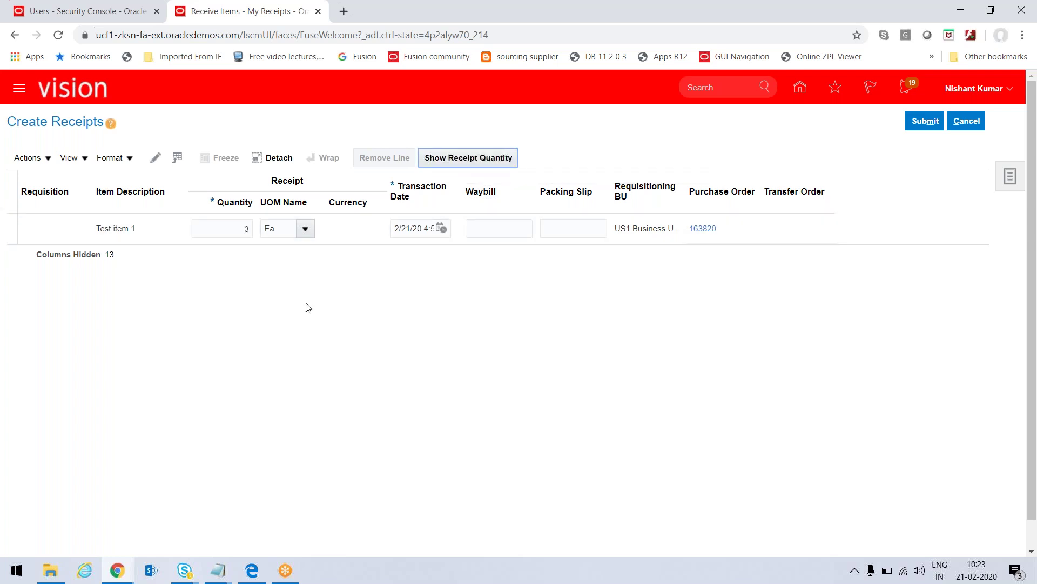
pyautogui.click(927, 122)
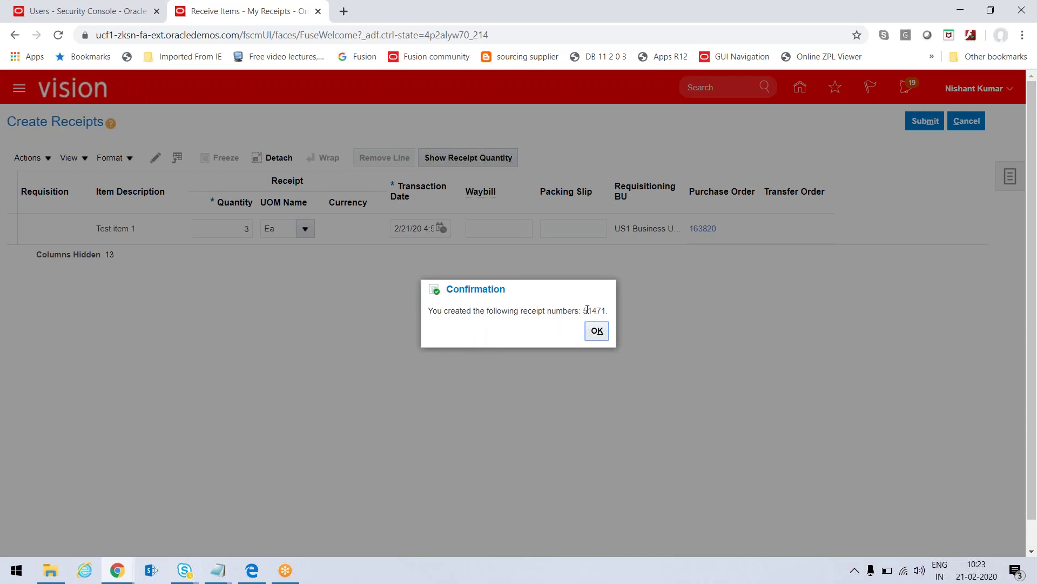
pyautogui.click(599, 331)
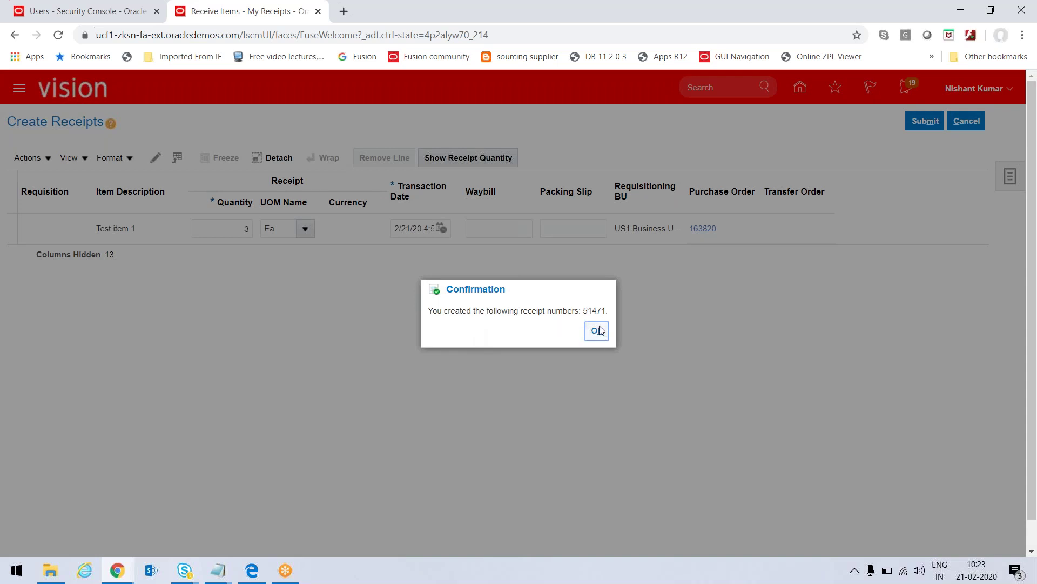